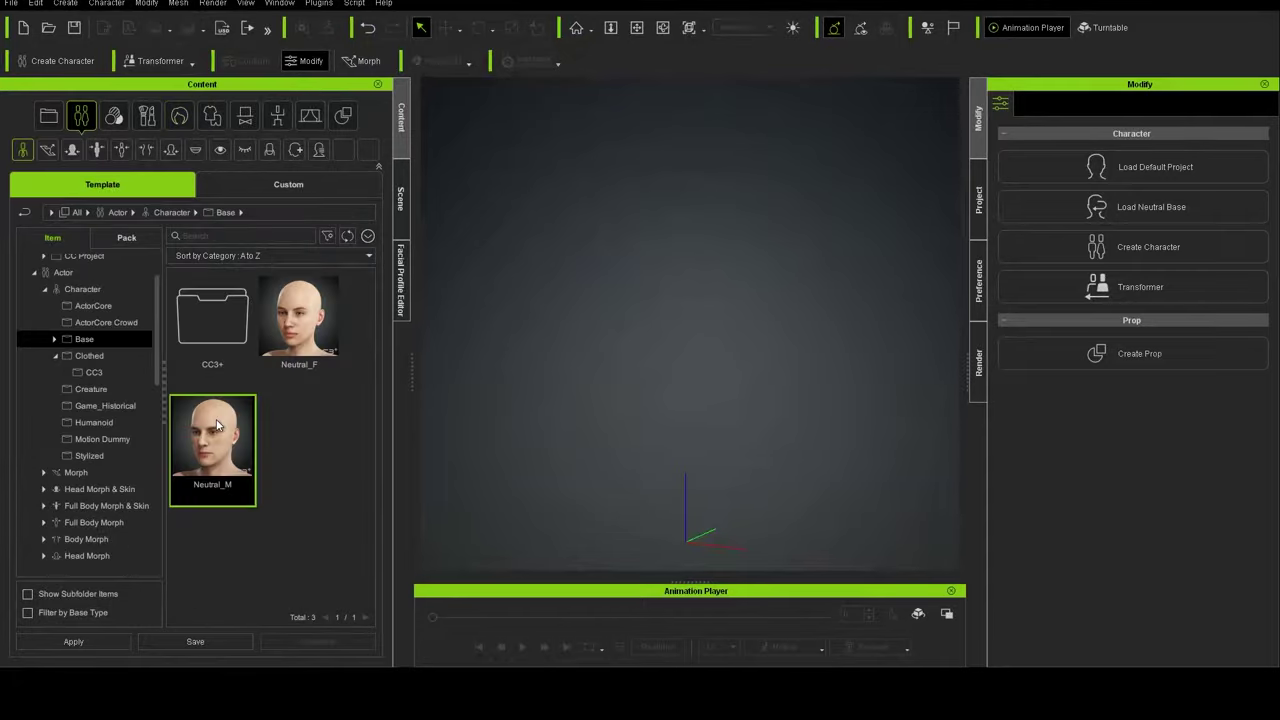
- Load the Neutral_M base male character into the scene
click(1026, 104)
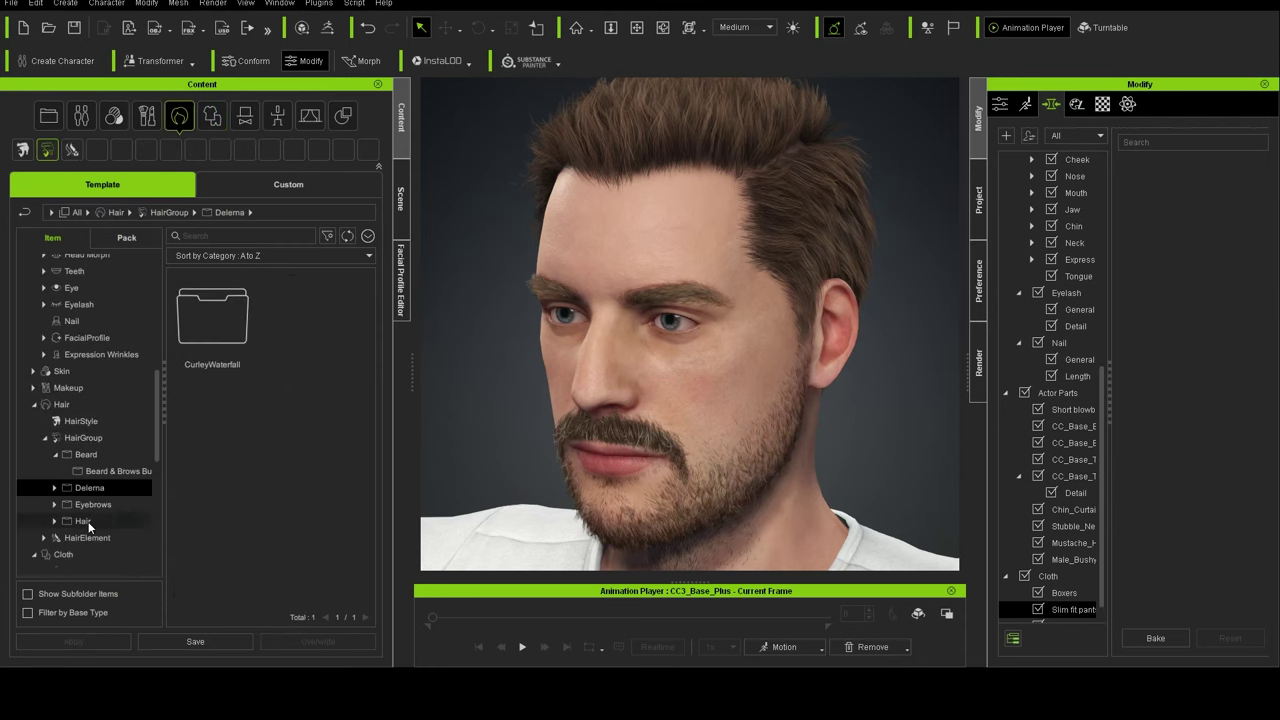
- Add the Rear Hair piece for long shoulder-length hair, then select the base hair to inspect its shader
click(107, 484)
scroll(352, 365, down, 1)
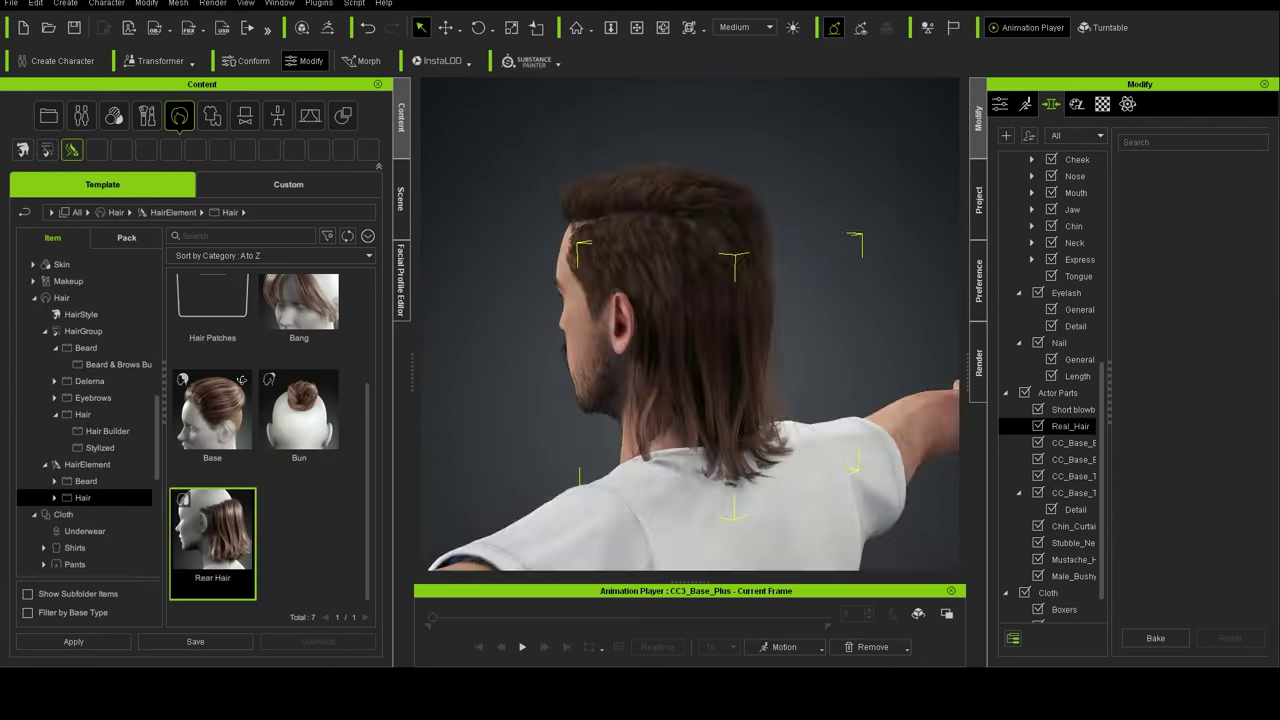
click(1024, 106)
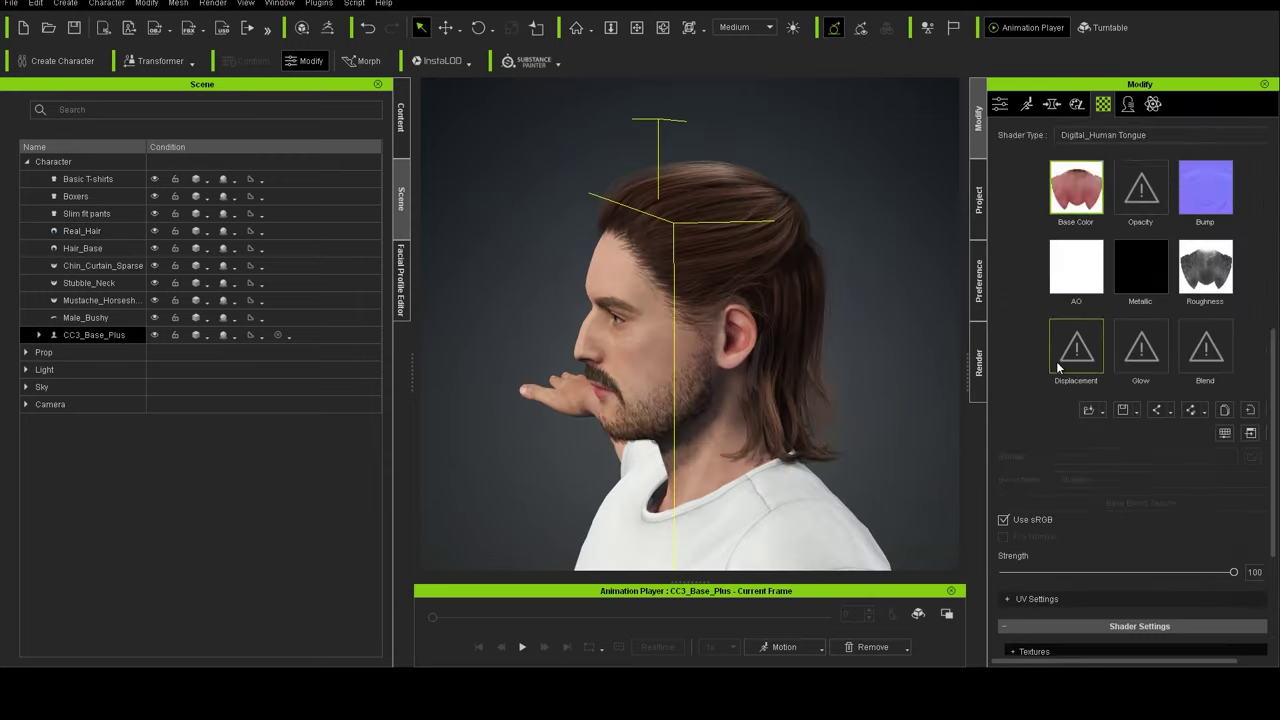
click(355, 248)
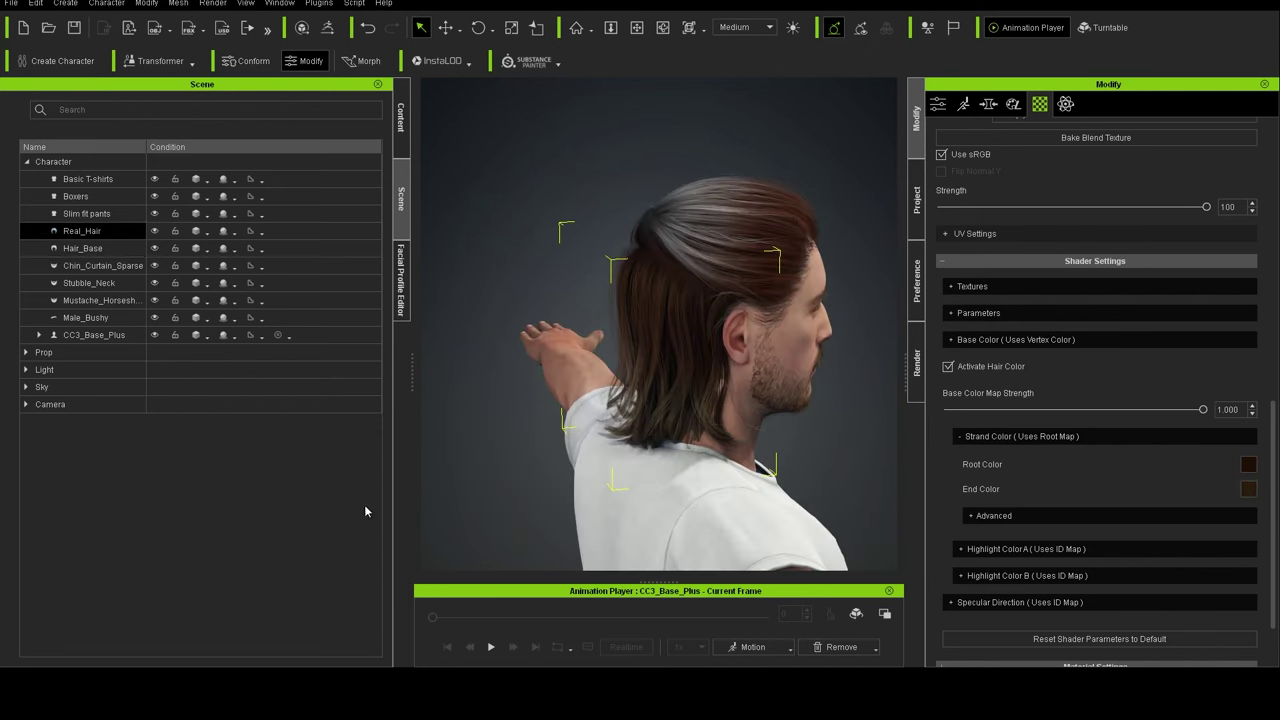
click(700, 500)
- Set the morphs to Cheek Bone Scale 15, Cheek Flesh Depth 50, Cheek Hollow 20 and Philtrum Depth 35
click(988, 104)
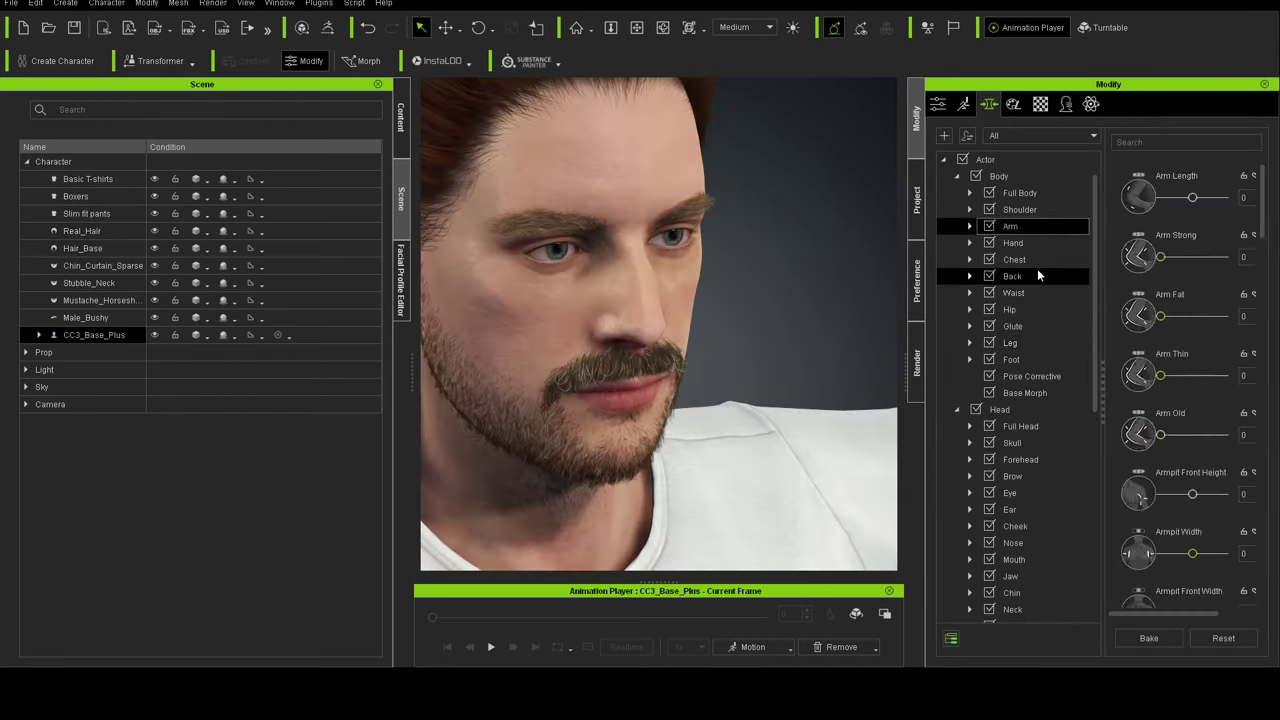
click(1038, 275)
scroll(1023, 507, down, 2)
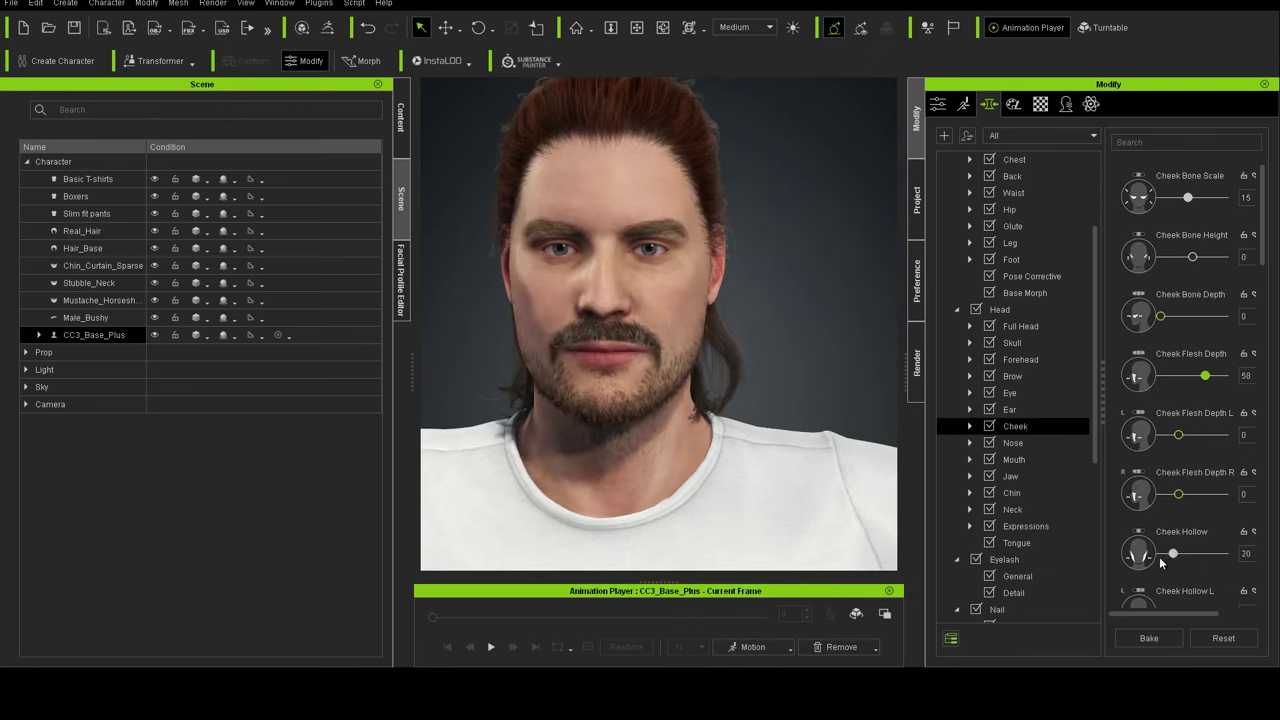
scroll(1195, 262, down, 4)
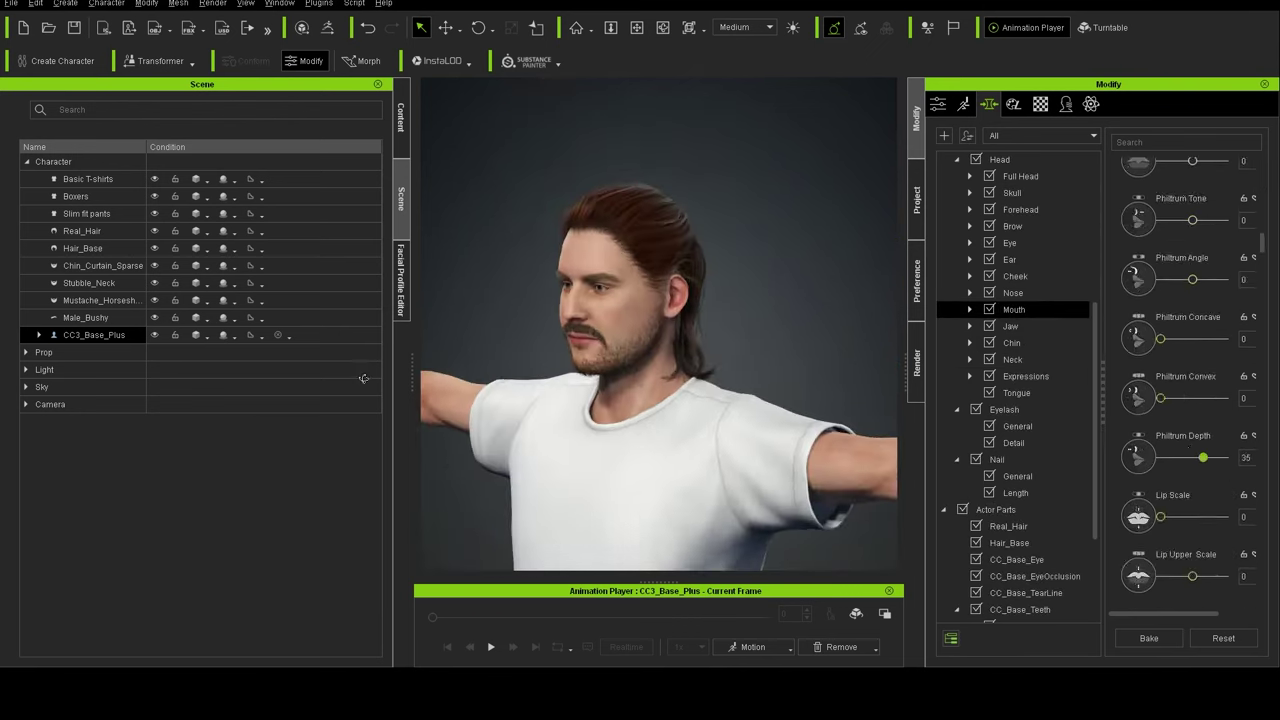
click(1013, 104)
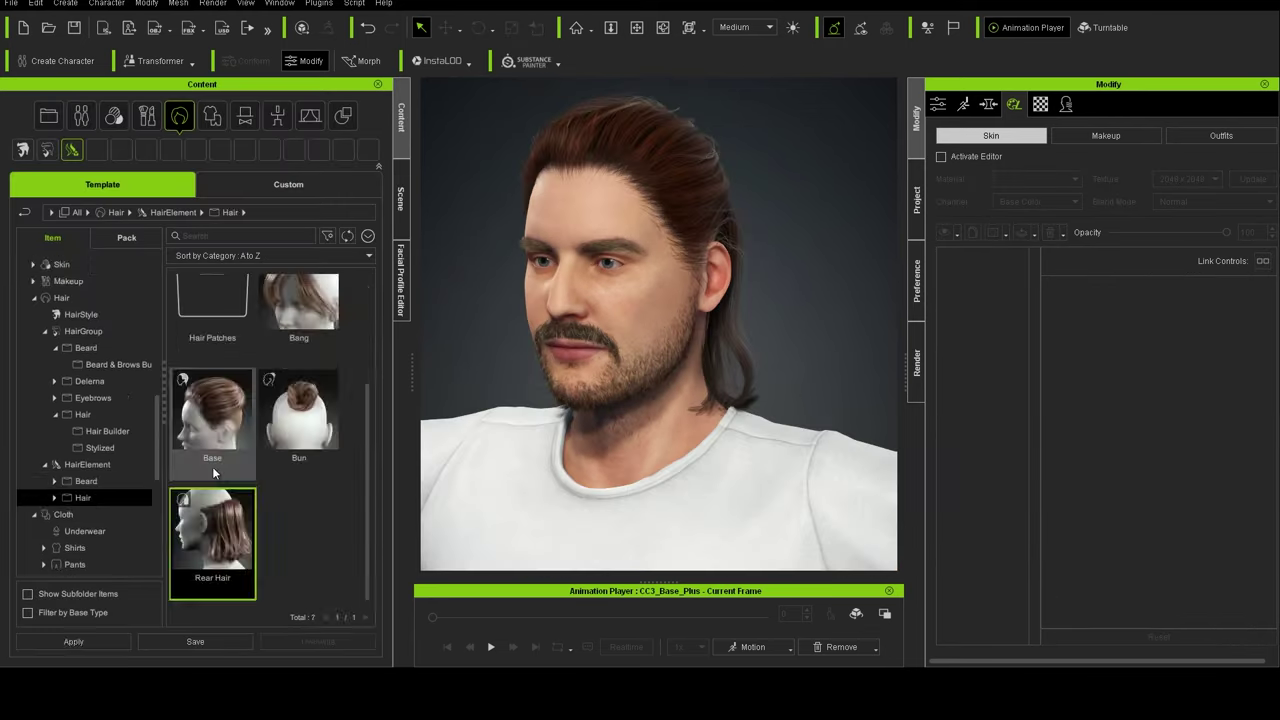
- Apply the Anchor_Goat beard, a goatee piece and the Mustache_Walrus to the face
click(114, 447)
double_click(298, 435)
click(110, 414)
double_click(212, 316)
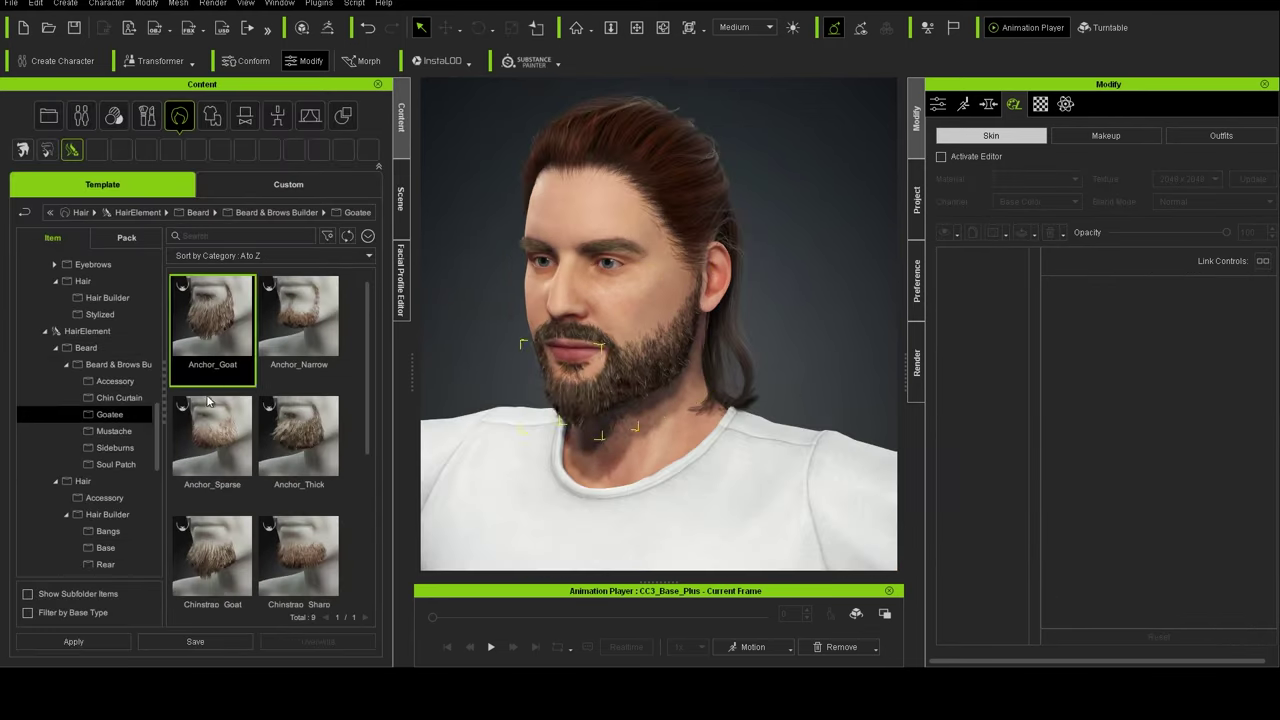
click(114, 431)
double_click(212, 555)
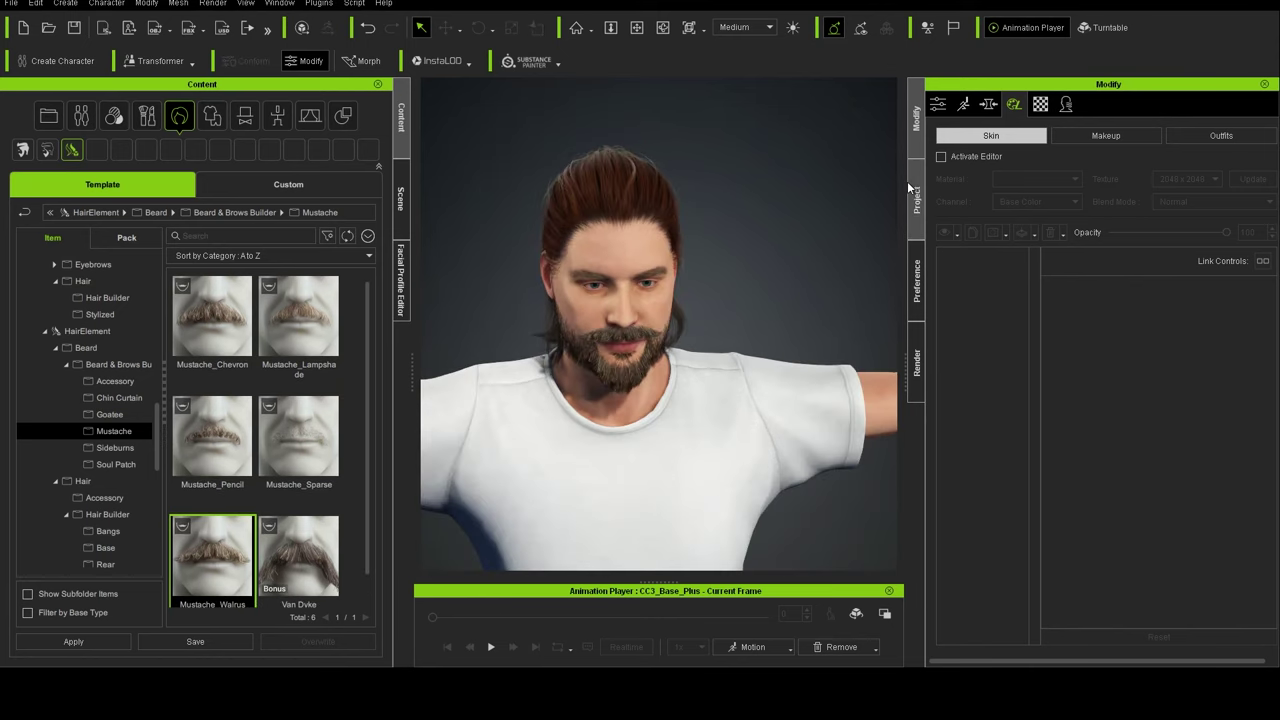
- Darken the strand root and end colours in the facial hair's shader settings
click(1041, 104)
scroll(1015, 495, down, 10)
scroll(1015, 495, down, 5)
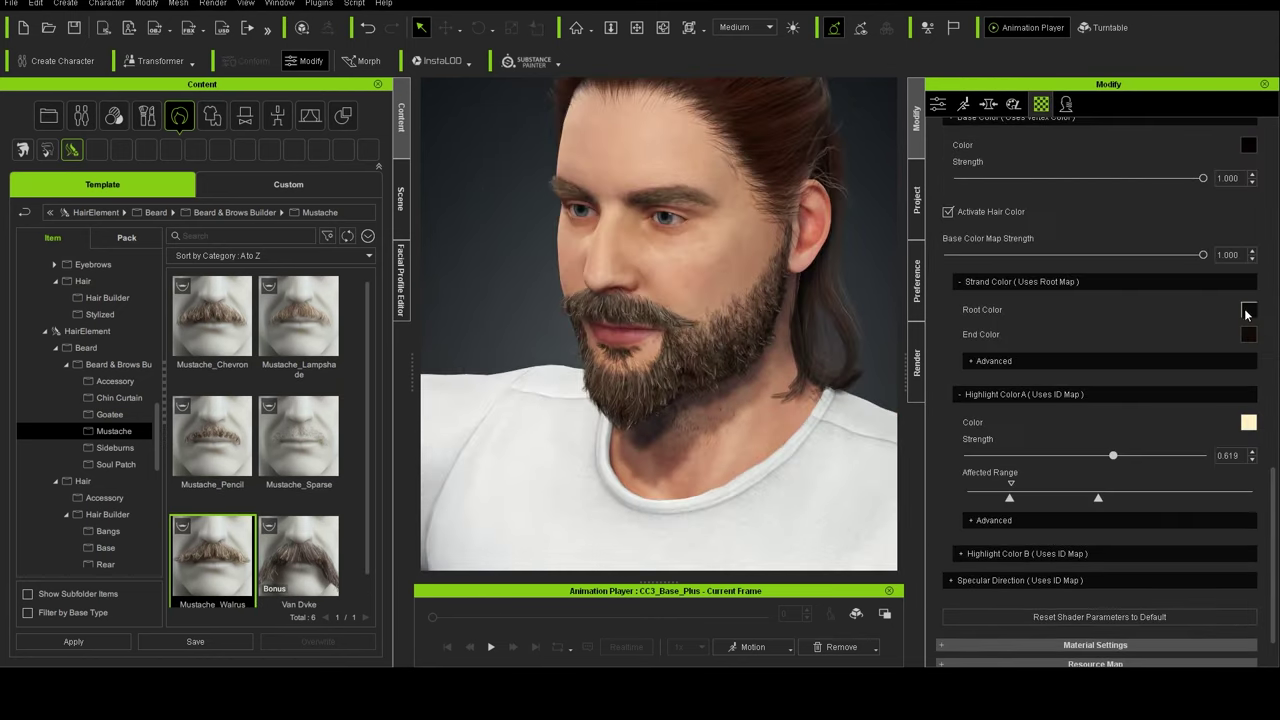
click(620, 330)
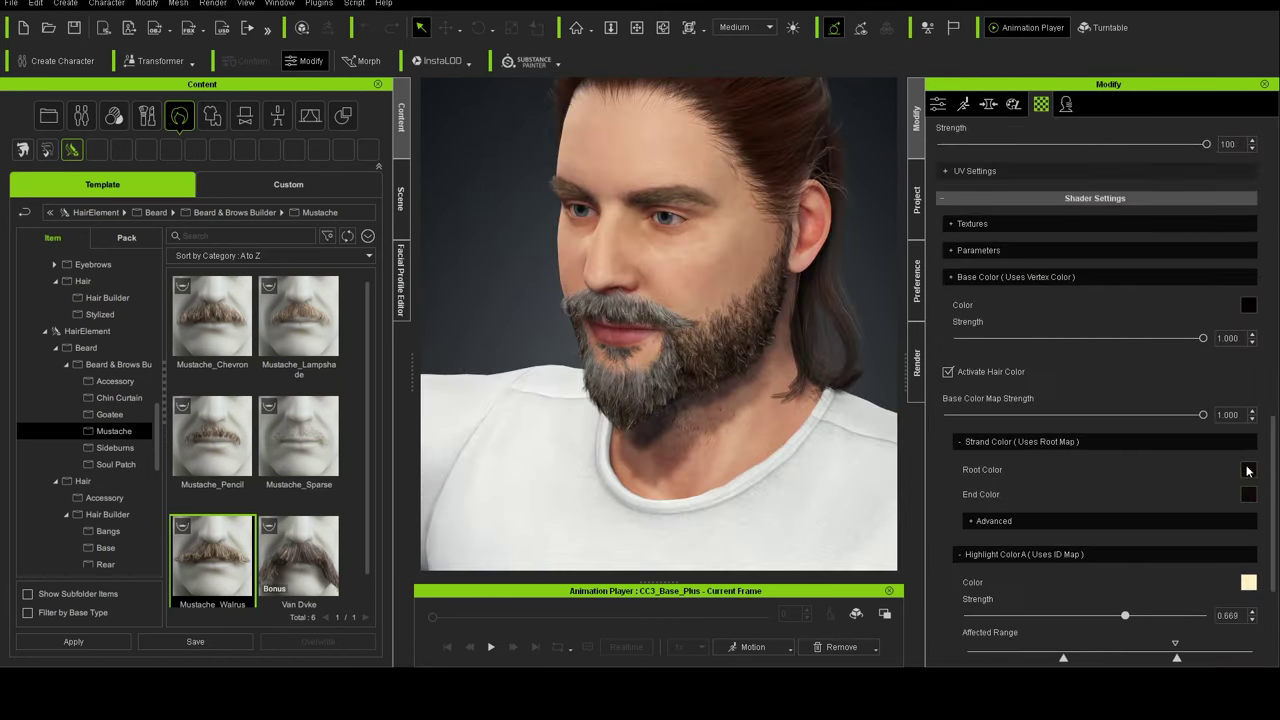
scroll(711, 327, down, 3)
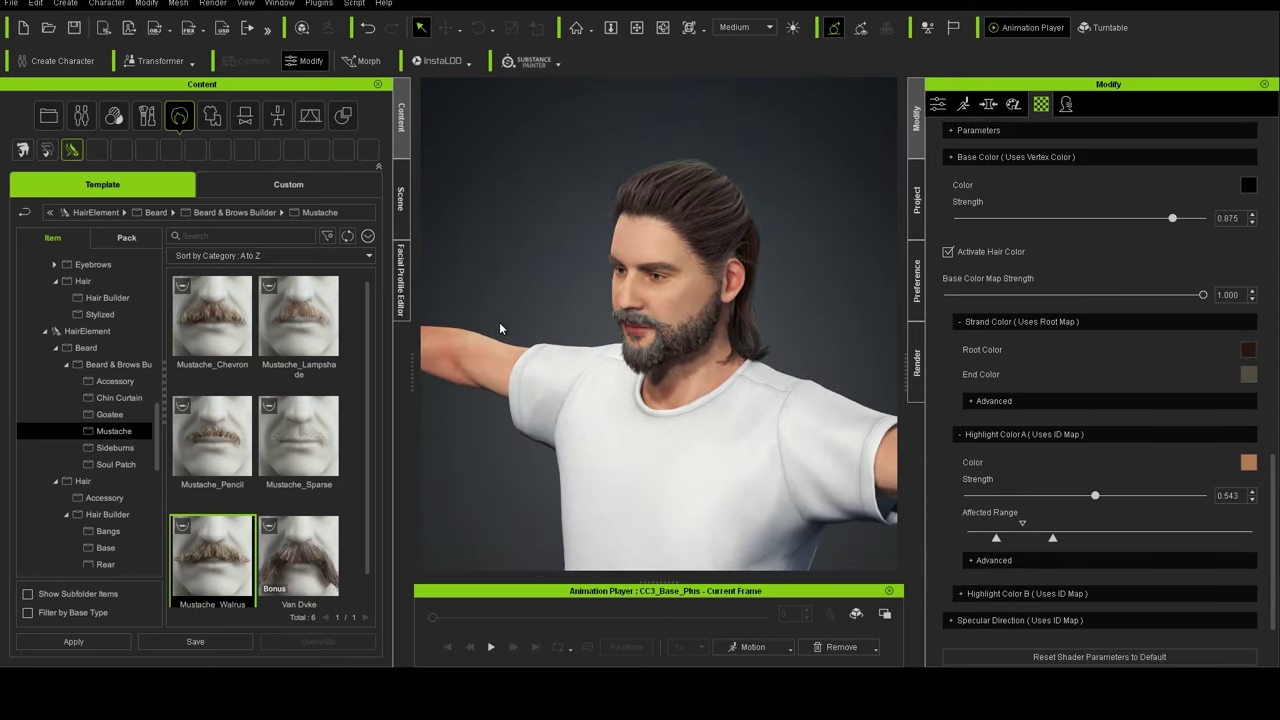
click(500, 328)
scroll(697, 470, down, 5)
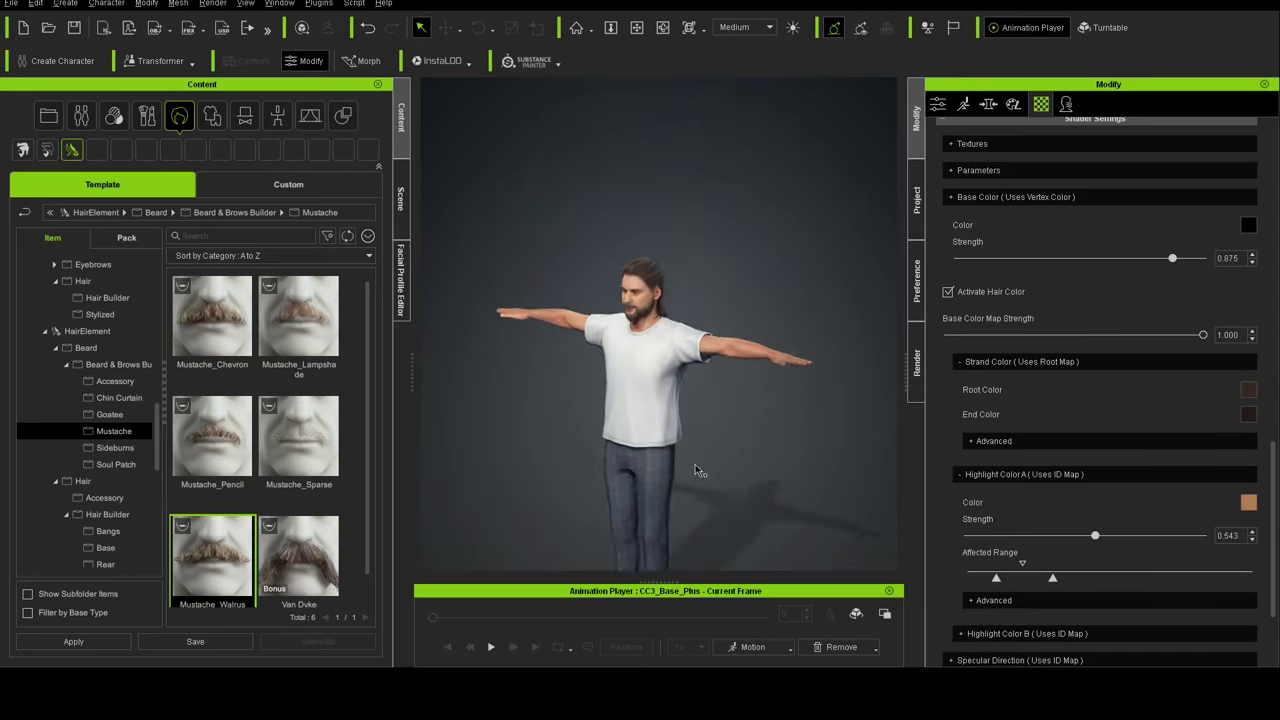
scroll(654, 337, down, 2)
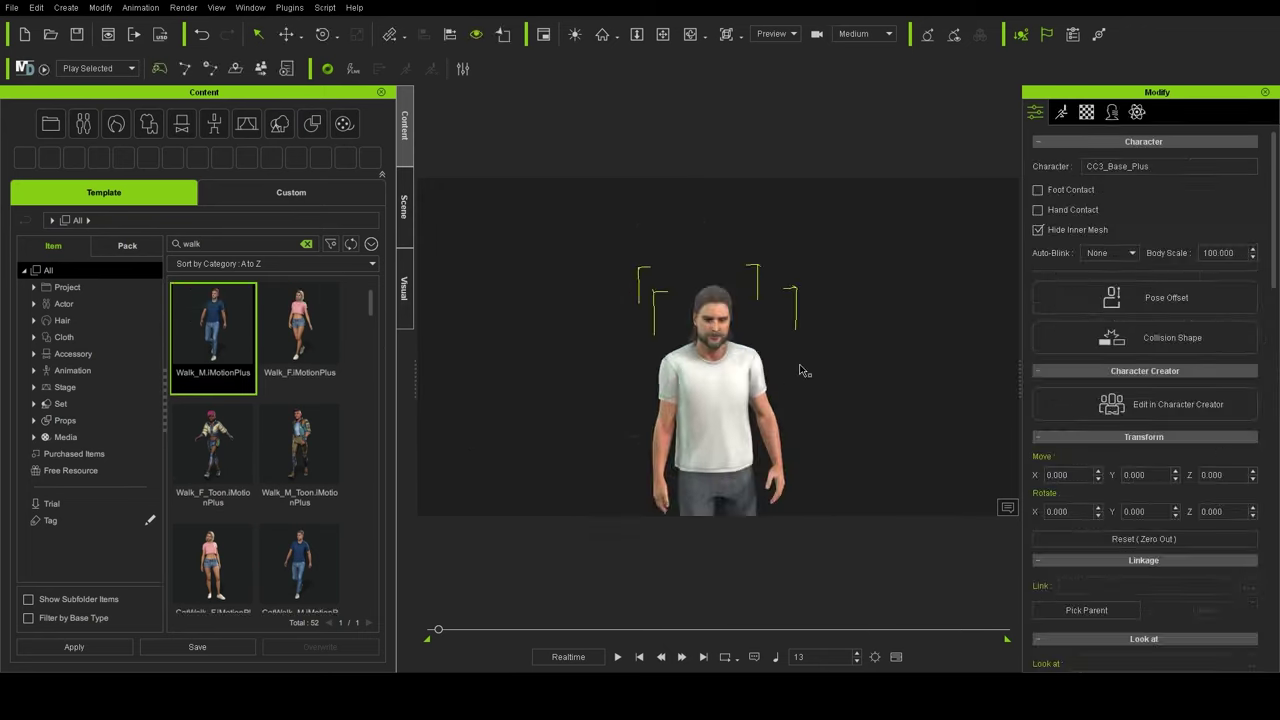
- On a motion layer, swing the right arm forward and raise the hand toward the face
click(1062, 113)
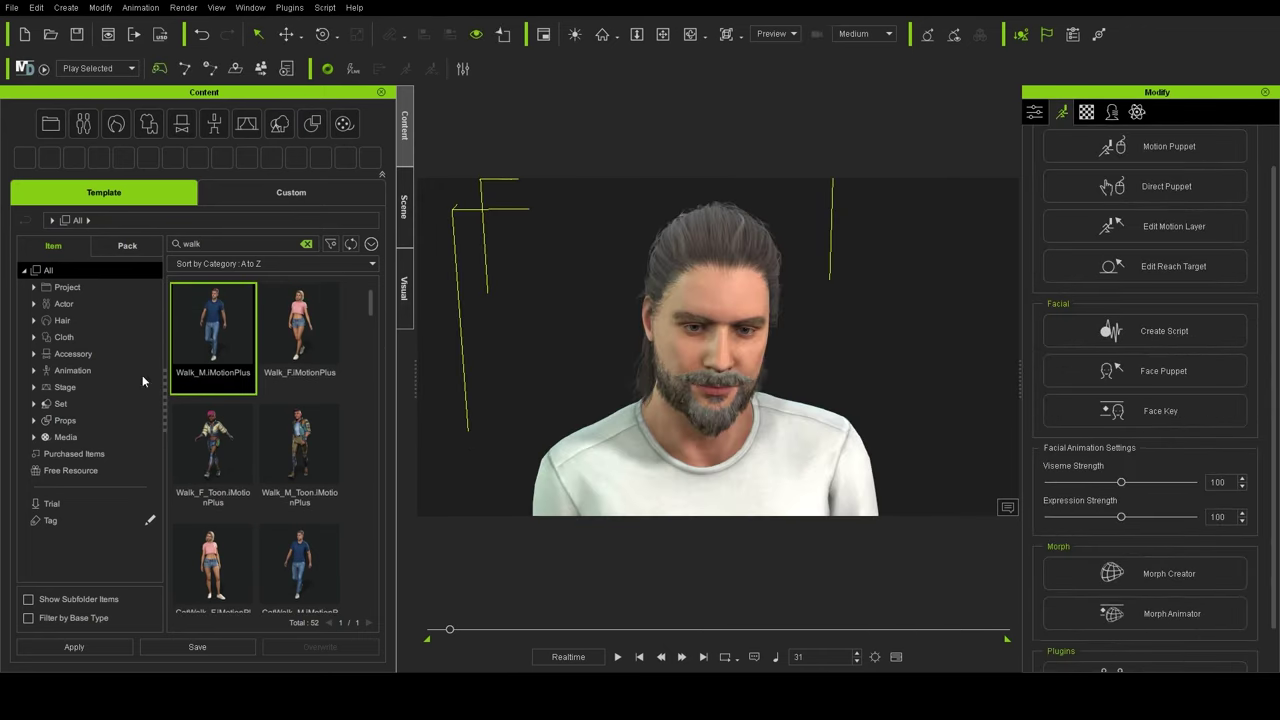
click(1124, 288)
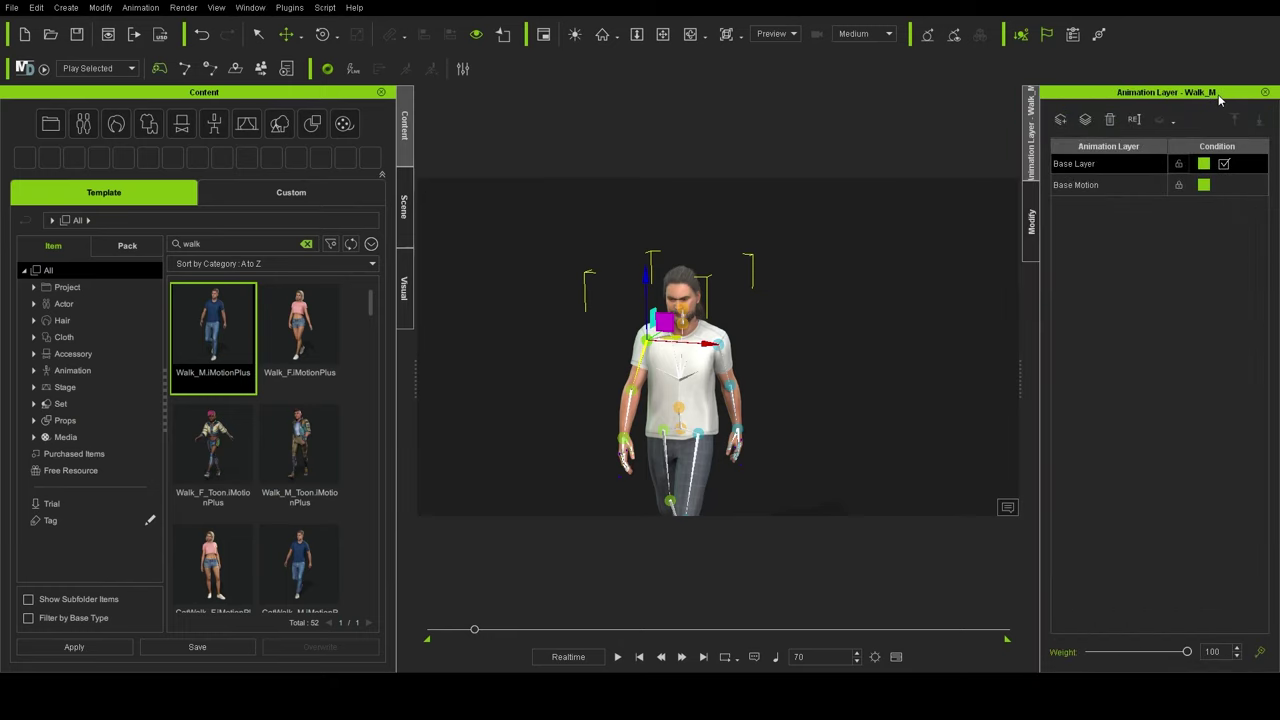
drag(651, 339, 590, 349)
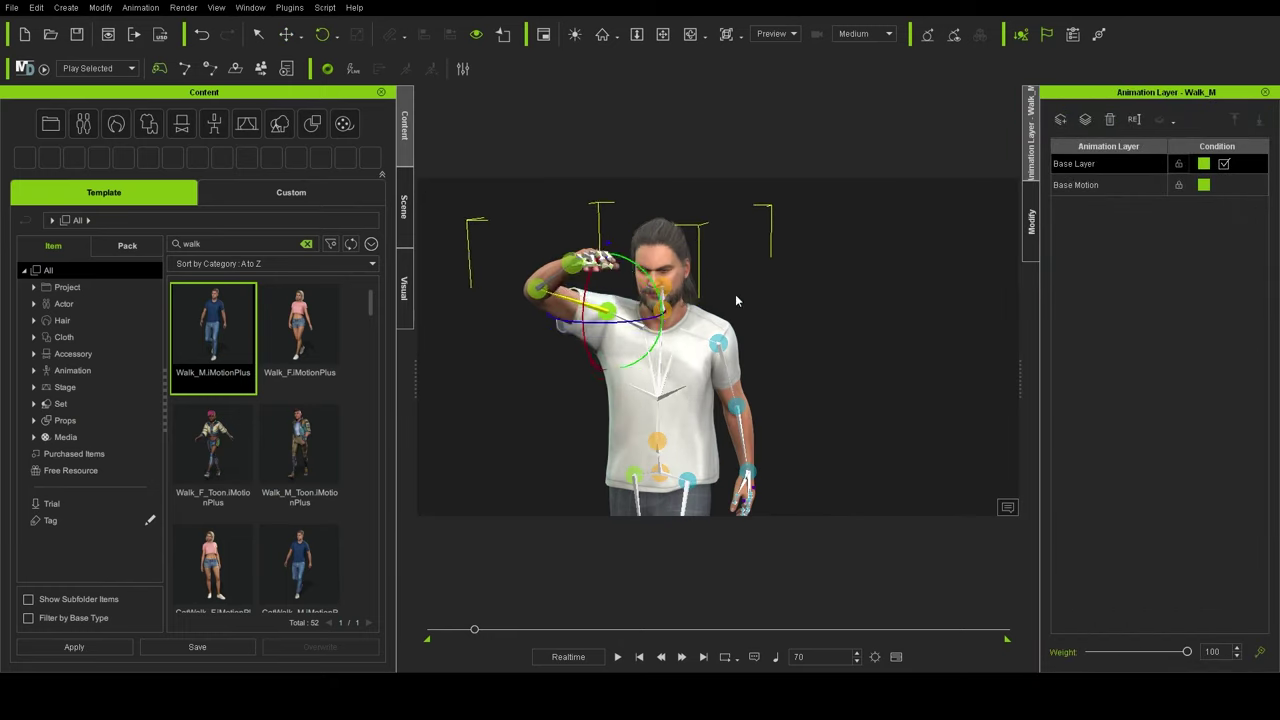
drag(736, 300, 486, 369)
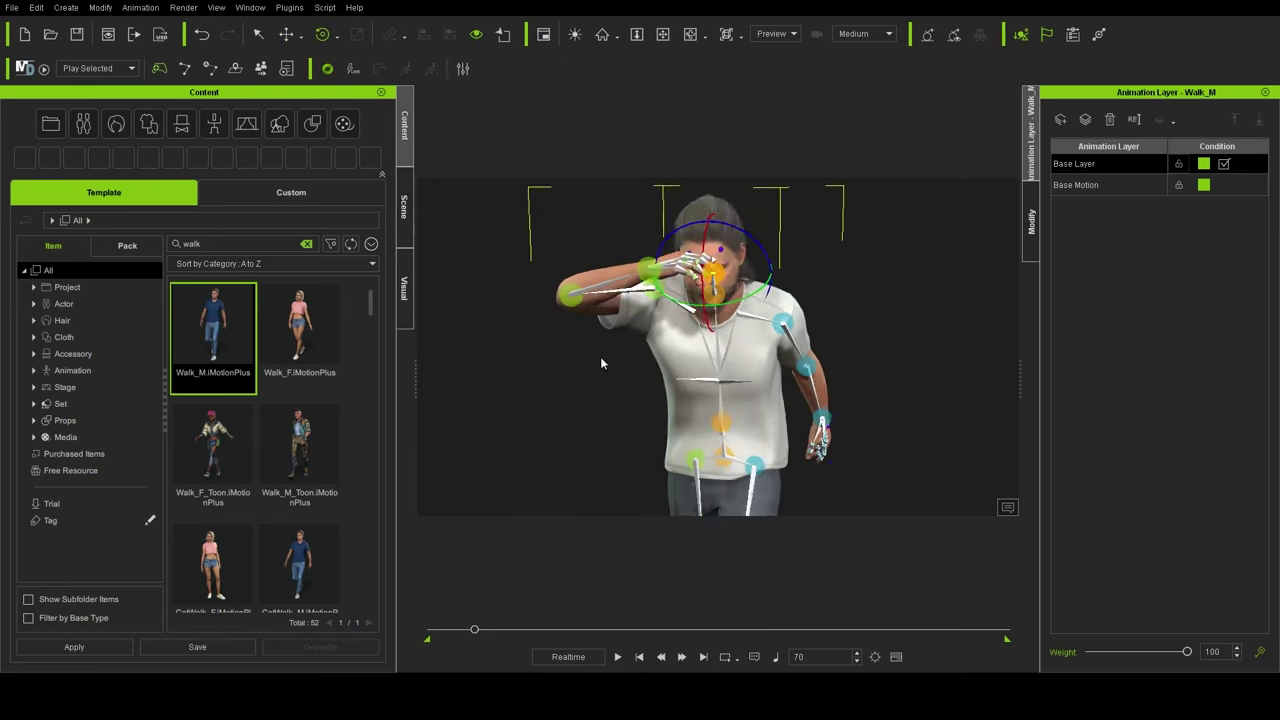
- Undo the last pose change on the base layer and play the Walk_M animation
click(1075, 184)
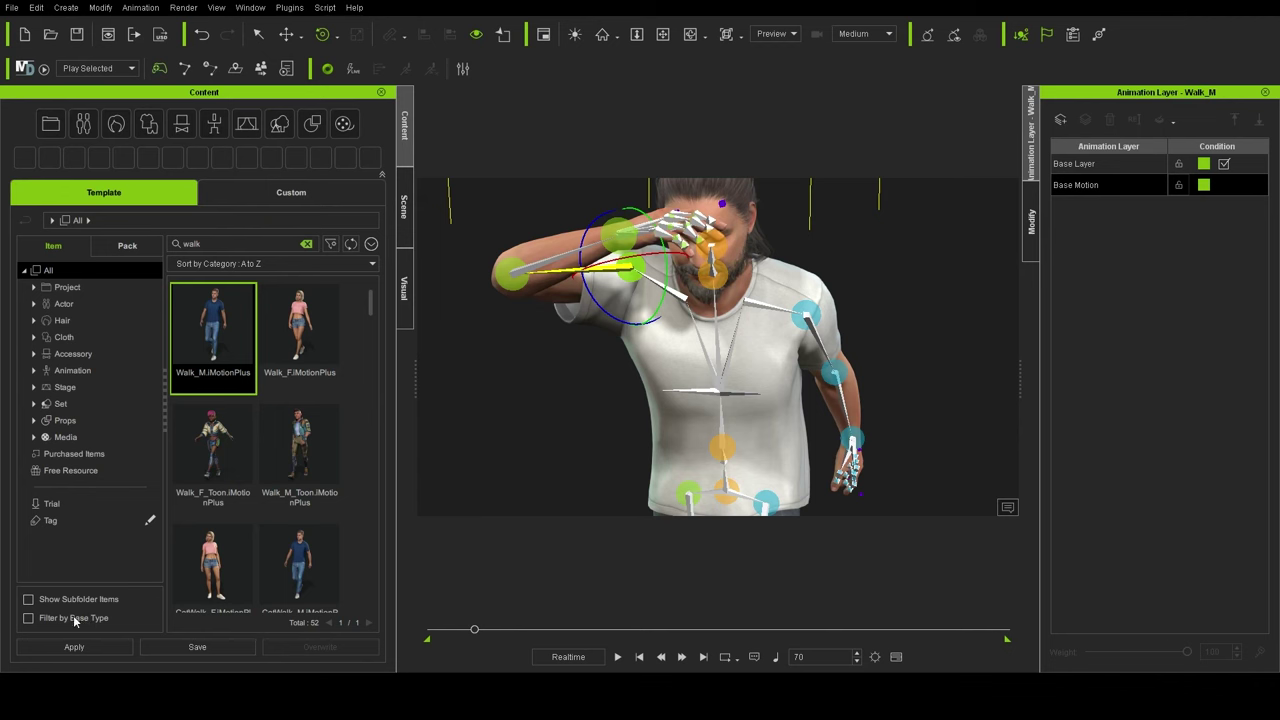
key(ctrl+z)
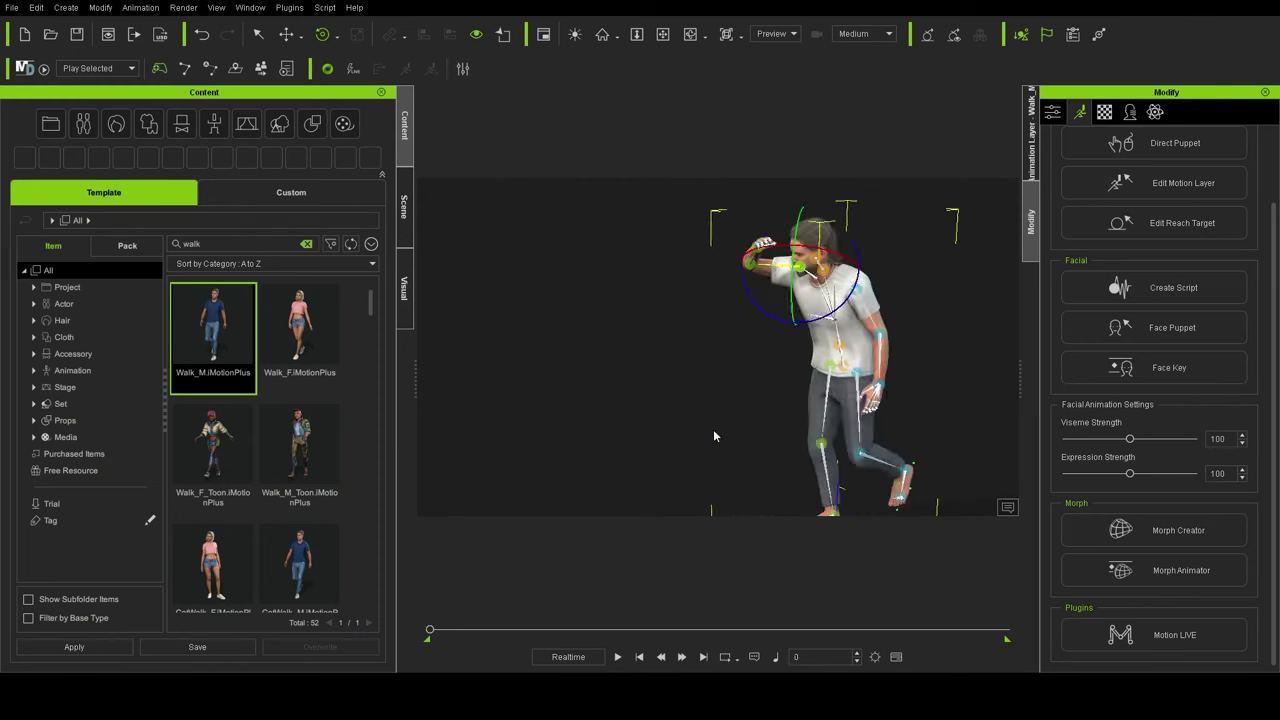
key(space)
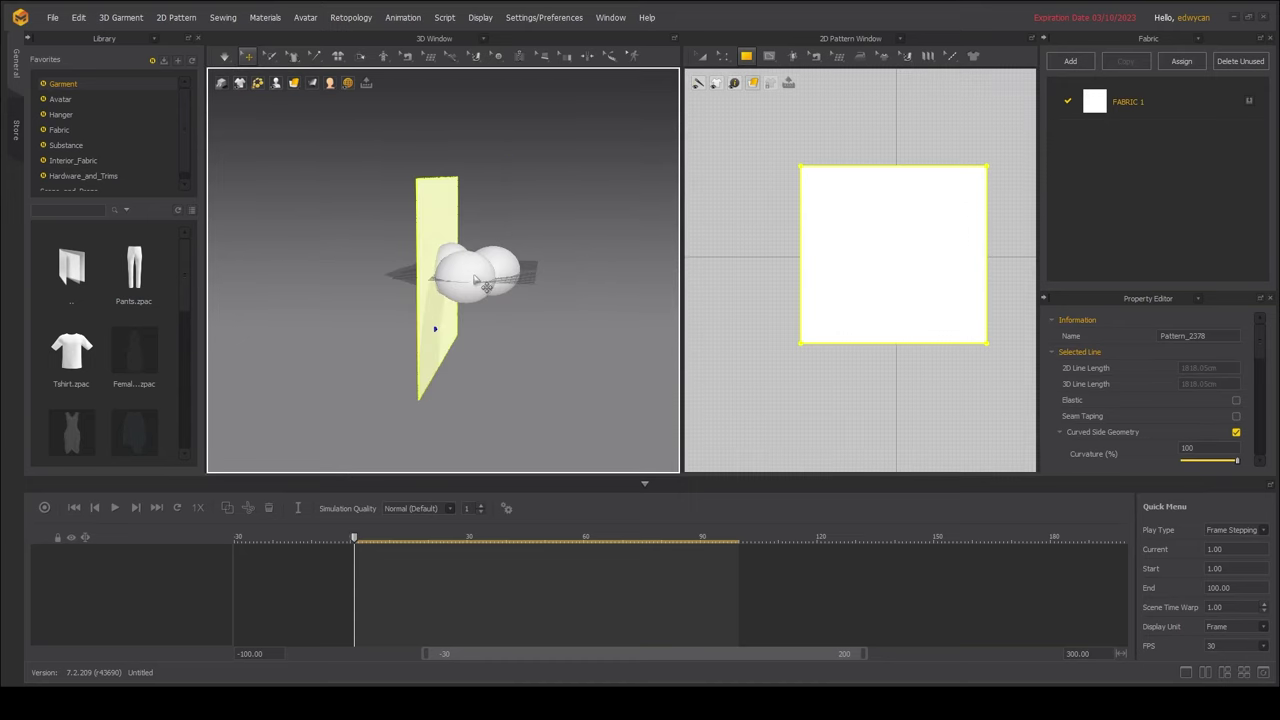
- Orbit around the three spheres and select the flat cloth pattern above them
right_drag(594, 335, 386, 309)
click(493, 273)
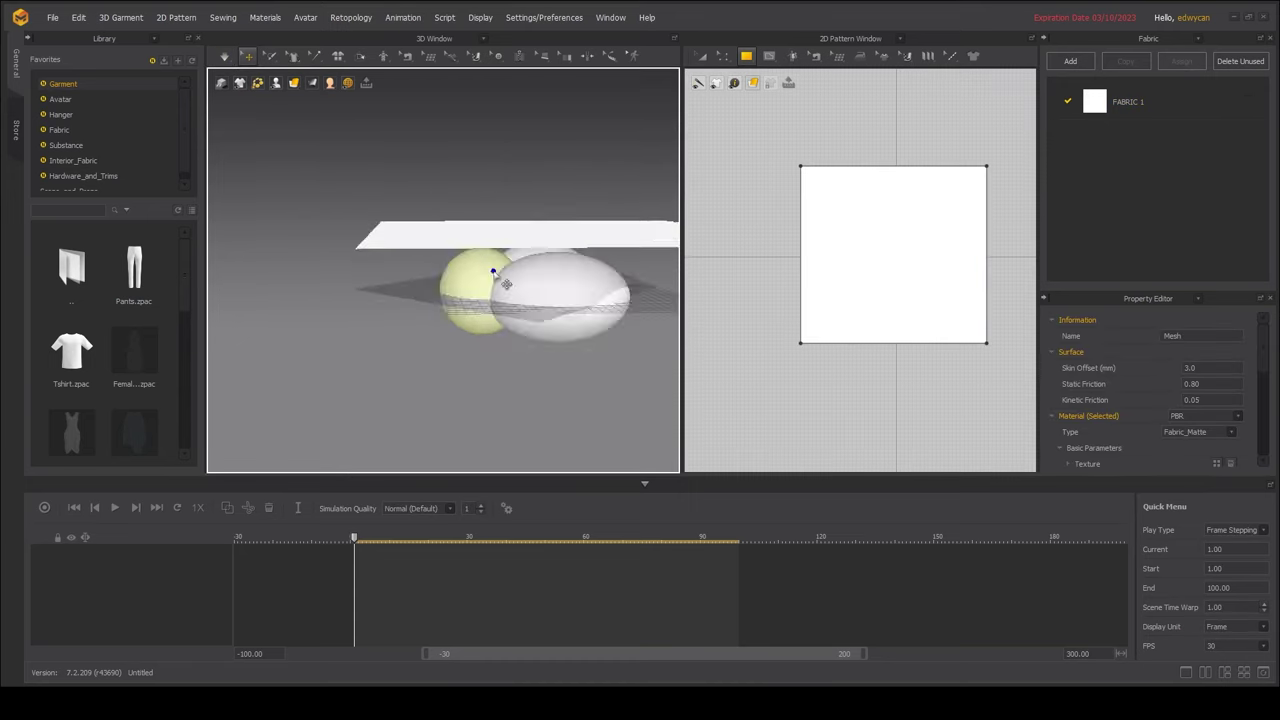
right_drag(502, 117, 538, 288)
click(538, 288)
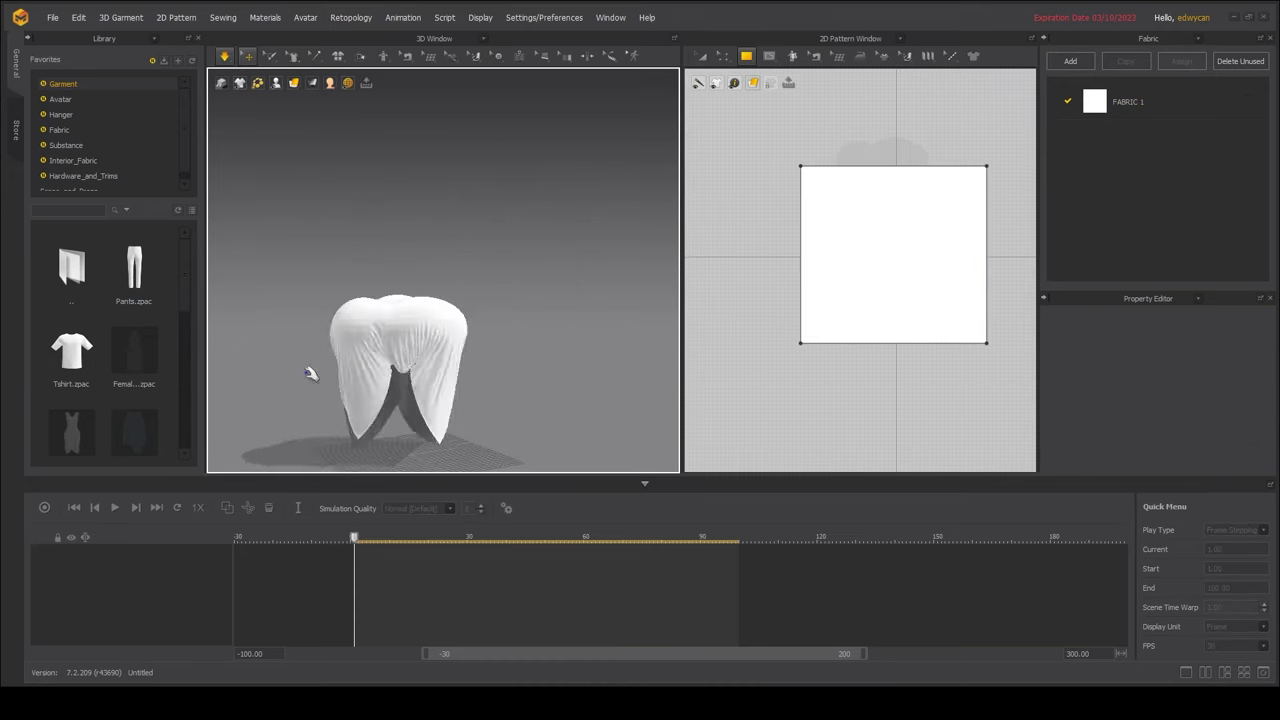
scroll(530, 340, up, 3)
click(530, 340)
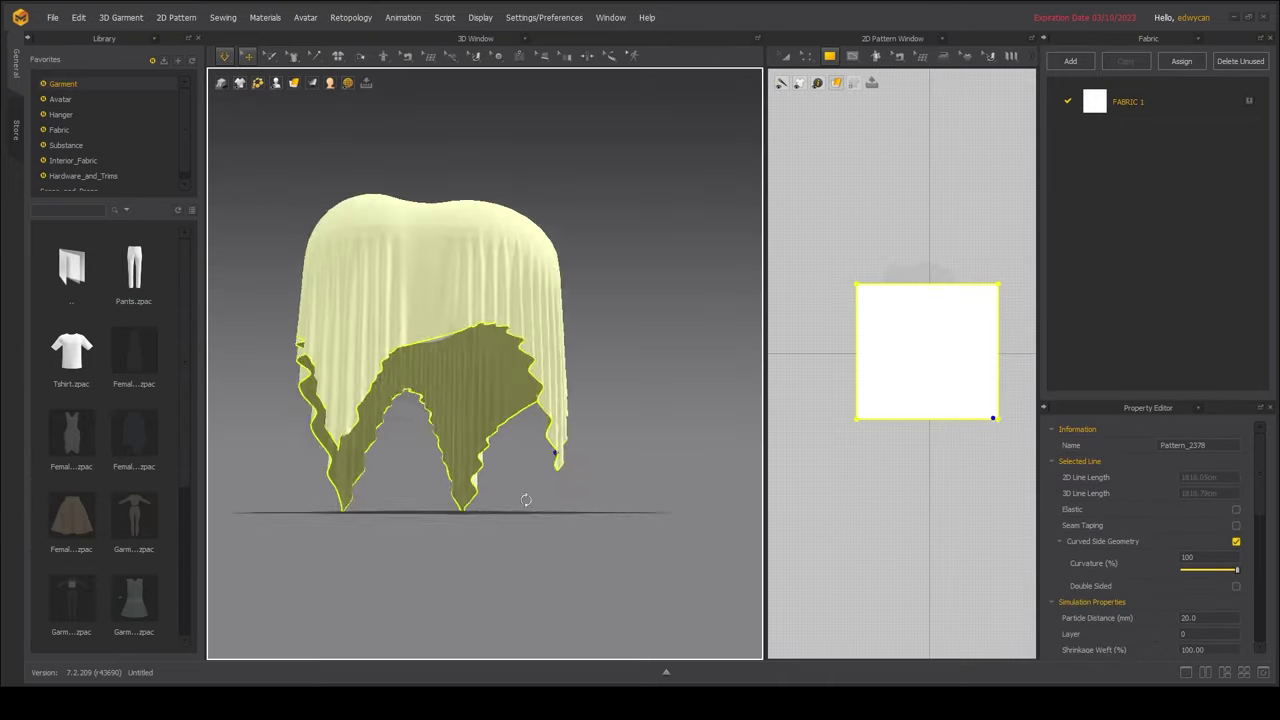
- Run the cloth simulation and pull a cloth corner while it drapes over the spheres
click(270, 56)
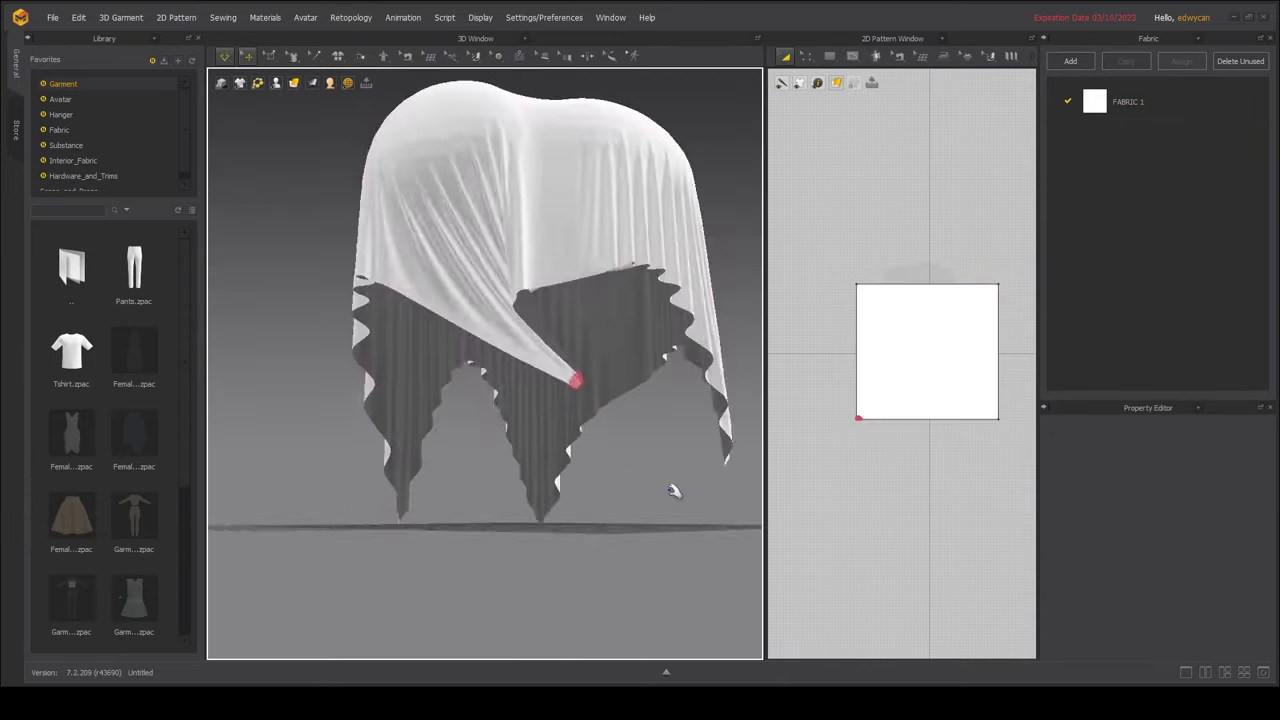
scroll(449, 500, up, 5)
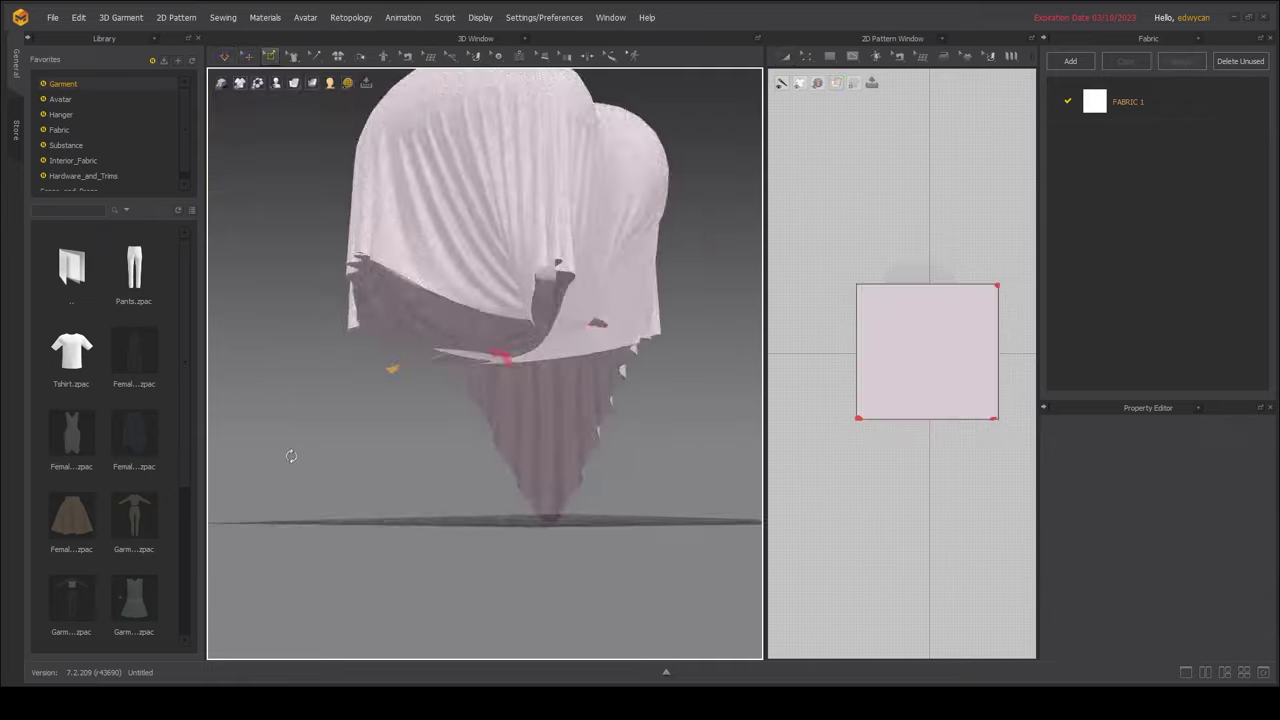
key(space)
key(space)
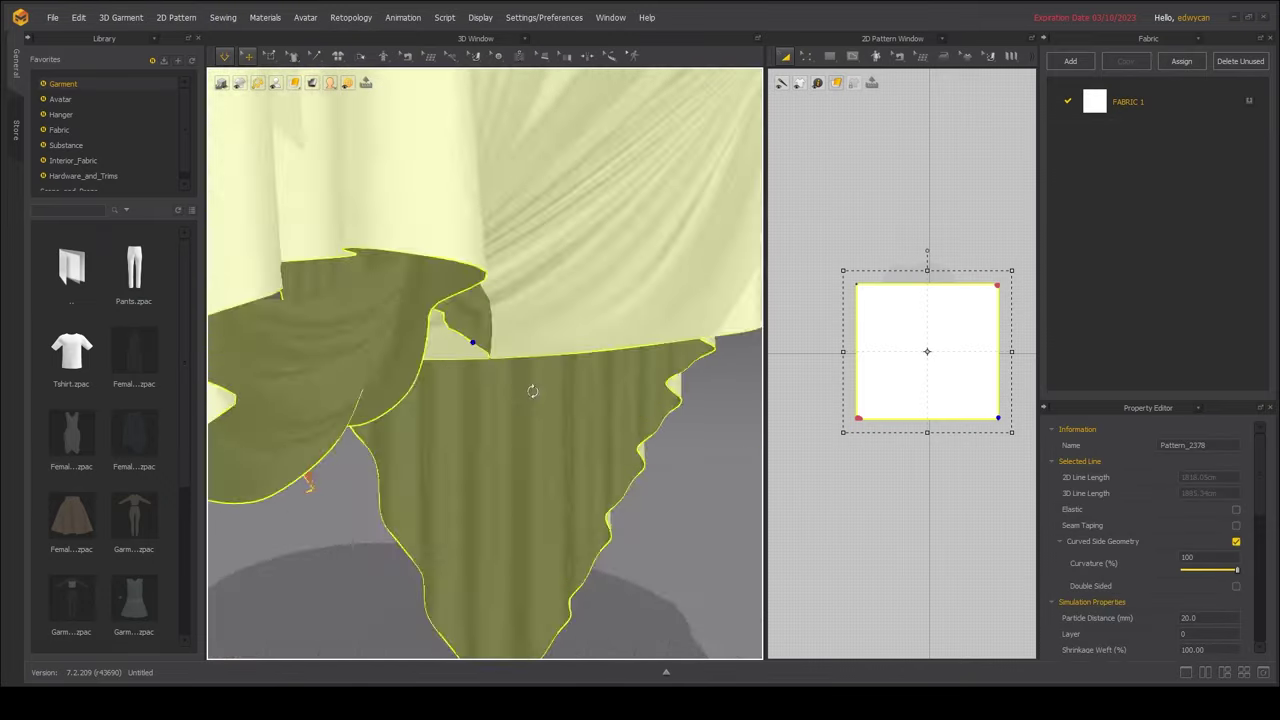
scroll(537, 526, down, 3)
mouse_move(537, 526)
right_down()
mouse_move(373, 473)
mouse_move(502, 393)
right_up()
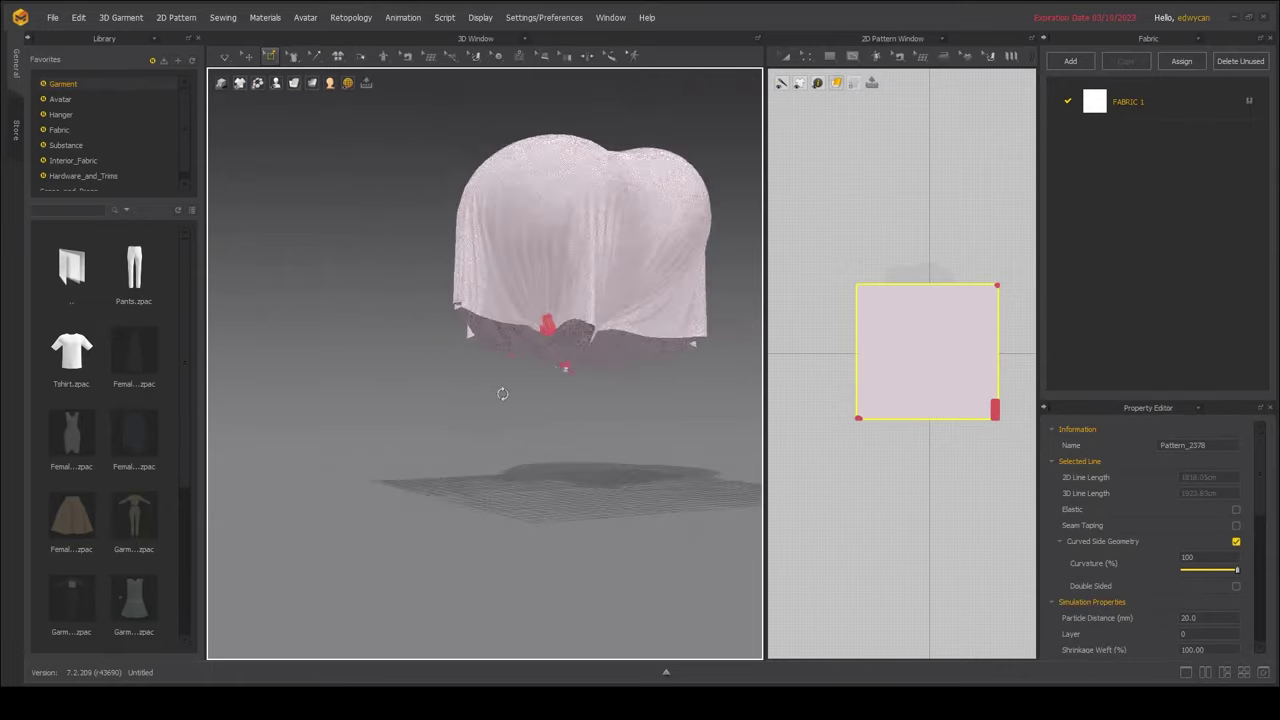
drag(617, 383, 521, 479)
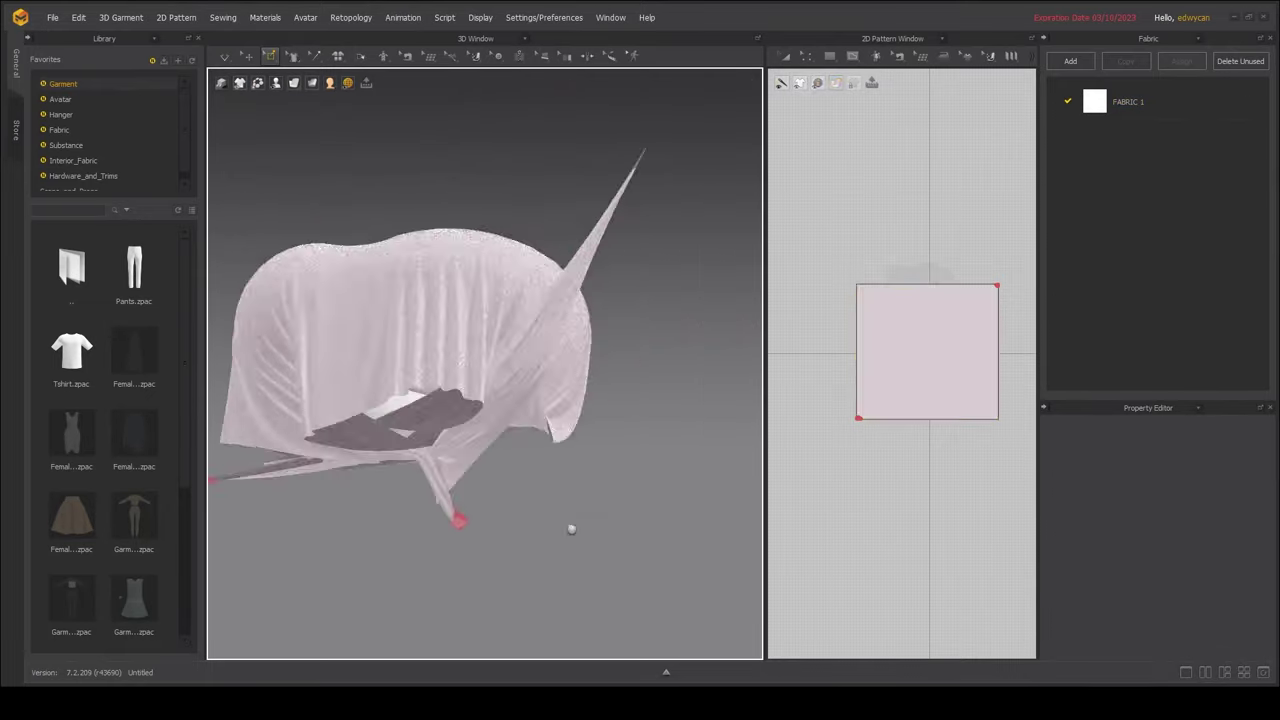
right_drag(521, 479, 600, 500)
scroll(617, 443, up, 5)
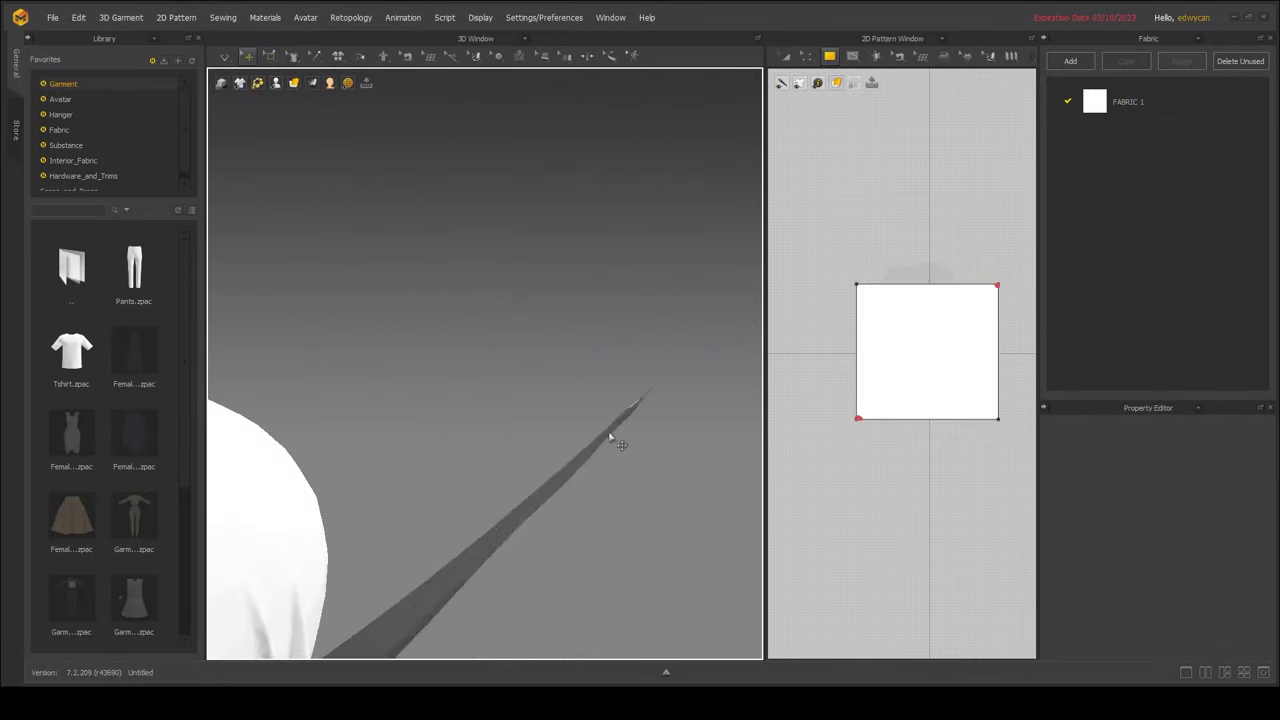
scroll(537, 400, down, 5)
- Orbit around the simulating cloth to inspect the stretched spike and tug a surface point
click(349, 220)
right_drag(349, 220, 529, 371)
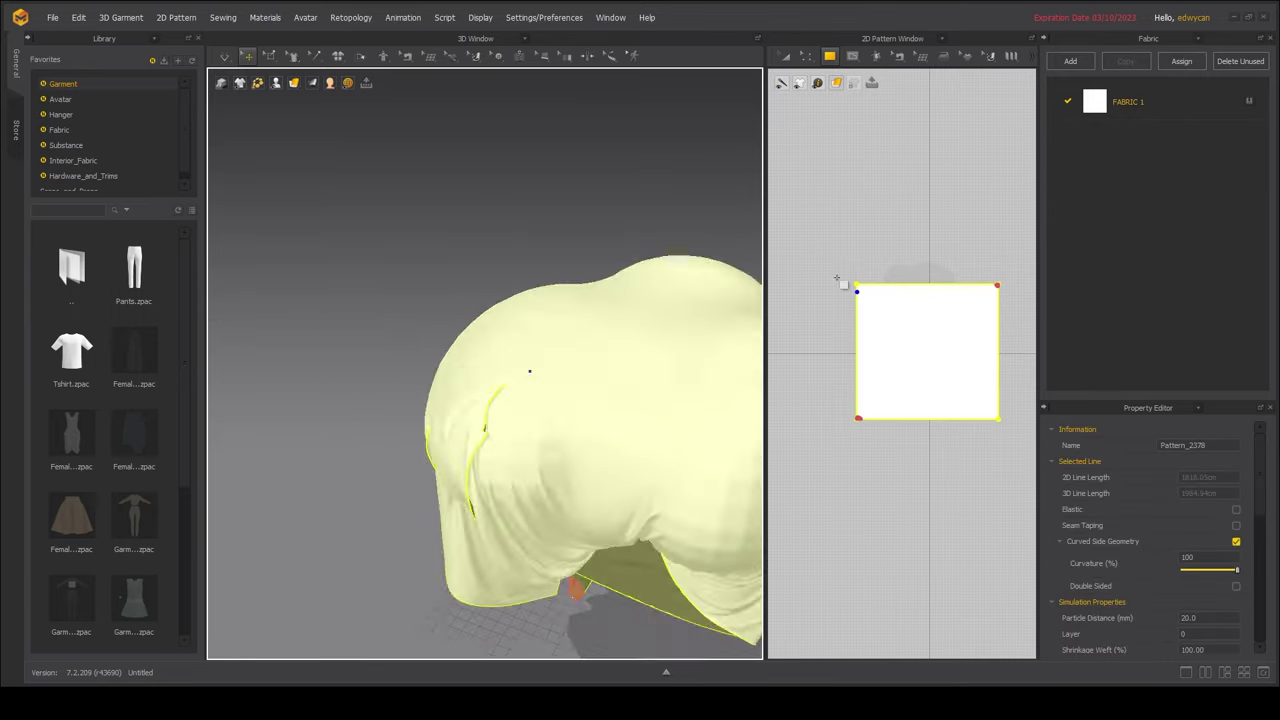
scroll(860, 332, up, 5)
scroll(855, 330, down, 3)
click(497, 429)
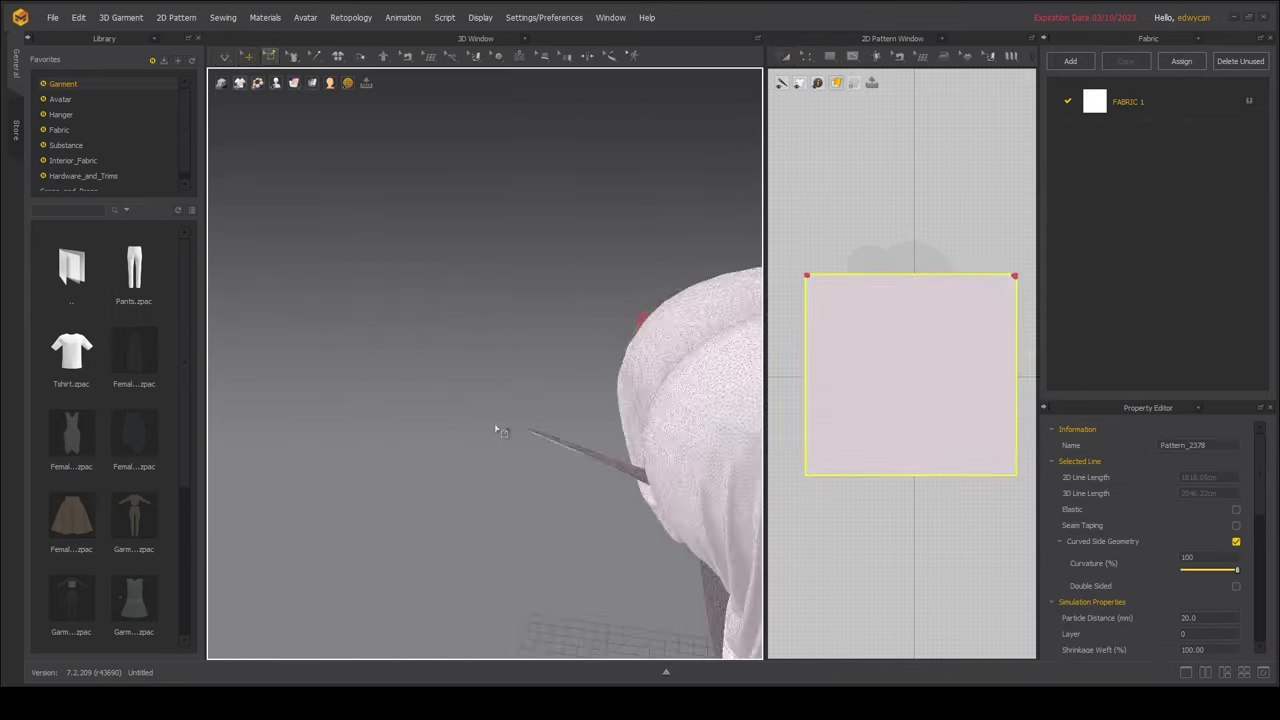
right_drag(497, 429, 532, 478)
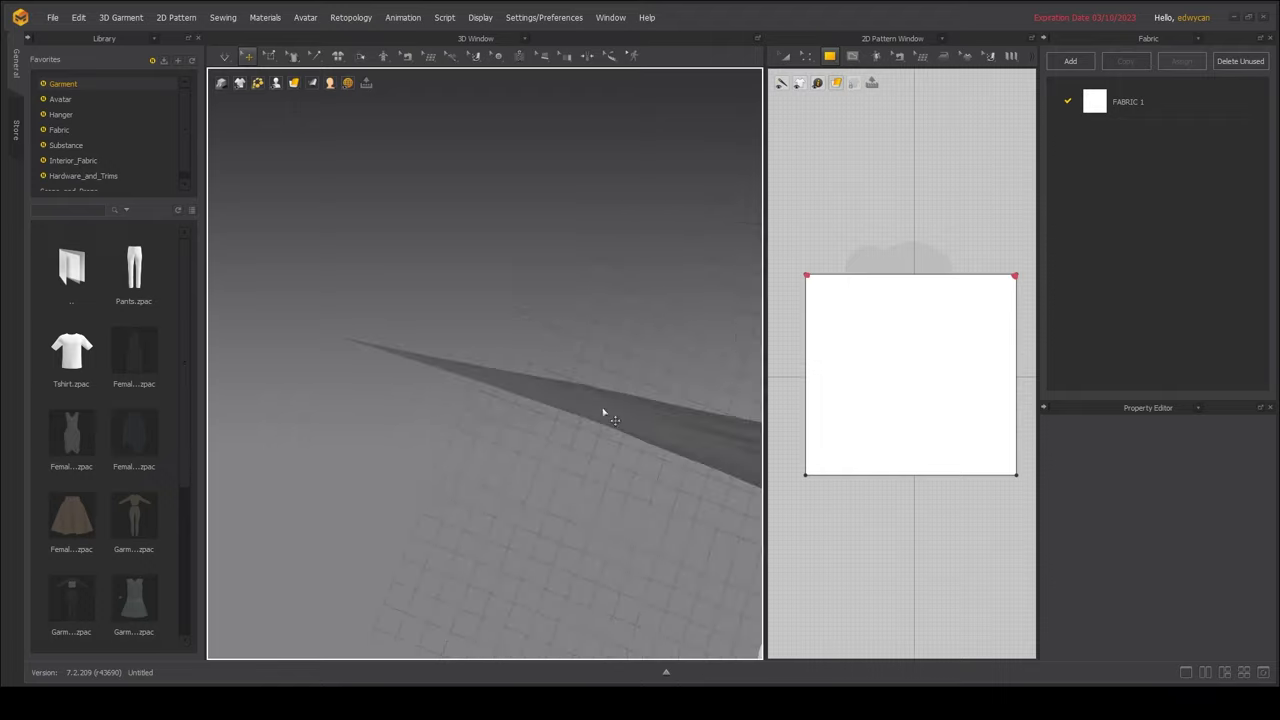
scroll(603, 412, down, 5)
click(557, 466)
mouse_move(557, 466)
right_down()
mouse_move(372, 621)
mouse_move(229, 571)
right_up()
scroll(575, 427, up, 5)
click(575, 427)
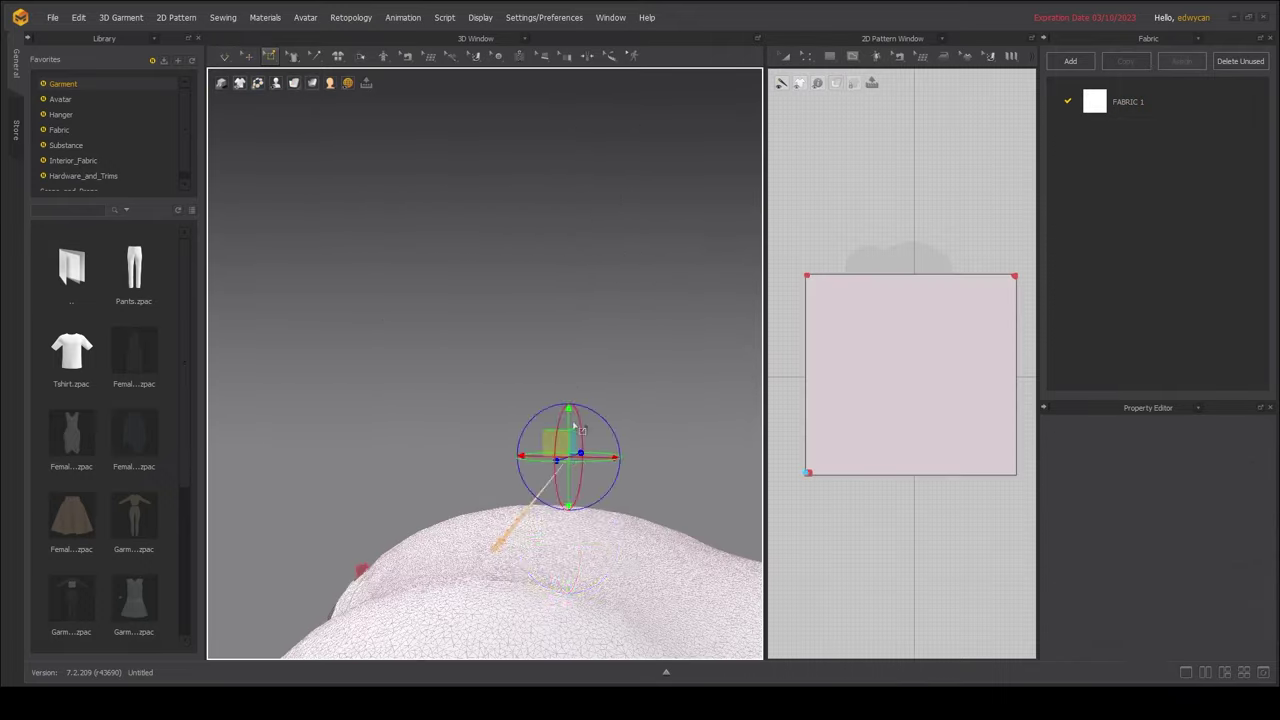
scroll(506, 463, down, 5)
- Inspect the final folds of the cloth draped over the spheres from several angles
click(737, 516)
mouse_move(737, 516)
right_down()
mouse_move(473, 479)
mouse_move(464, 508)
right_up()
scroll(473, 479, up, 5)
click(473, 479)
click(464, 508)
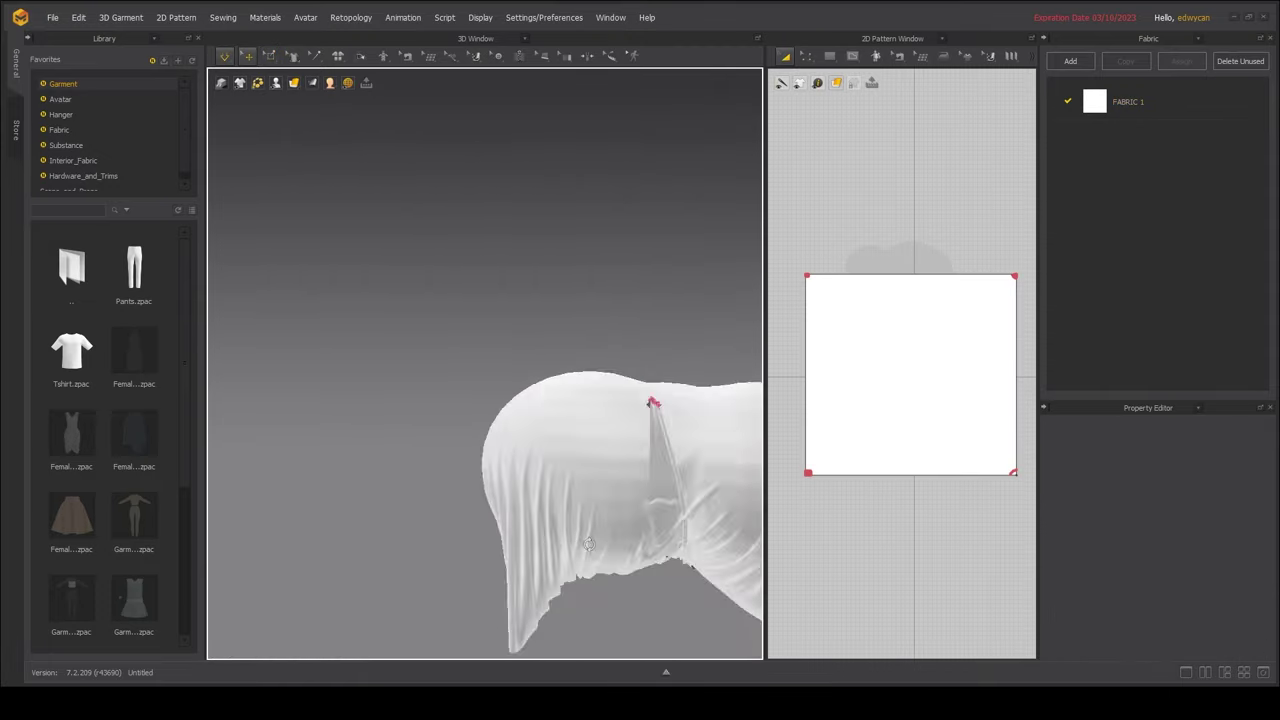
click(490, 492)
scroll(843, 499, up, 5)
click(806, 410)
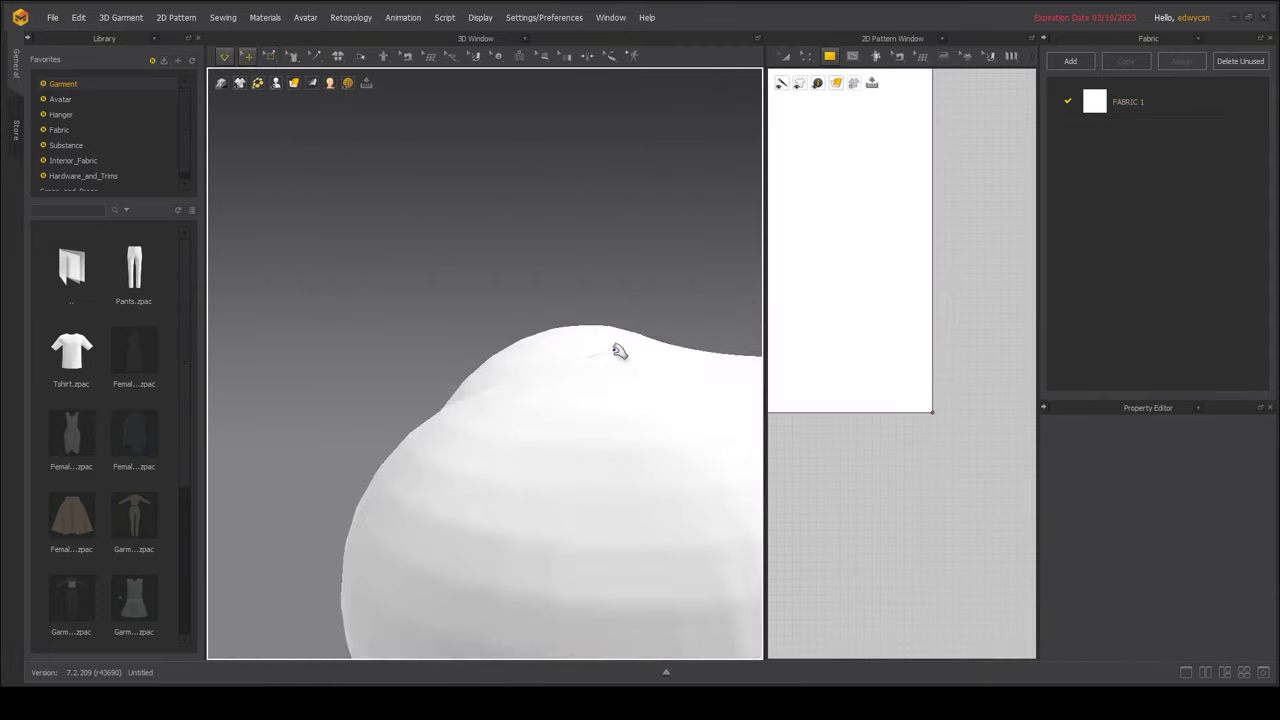
right_drag(620, 351, 557, 491)
scroll(922, 494, down, 5)
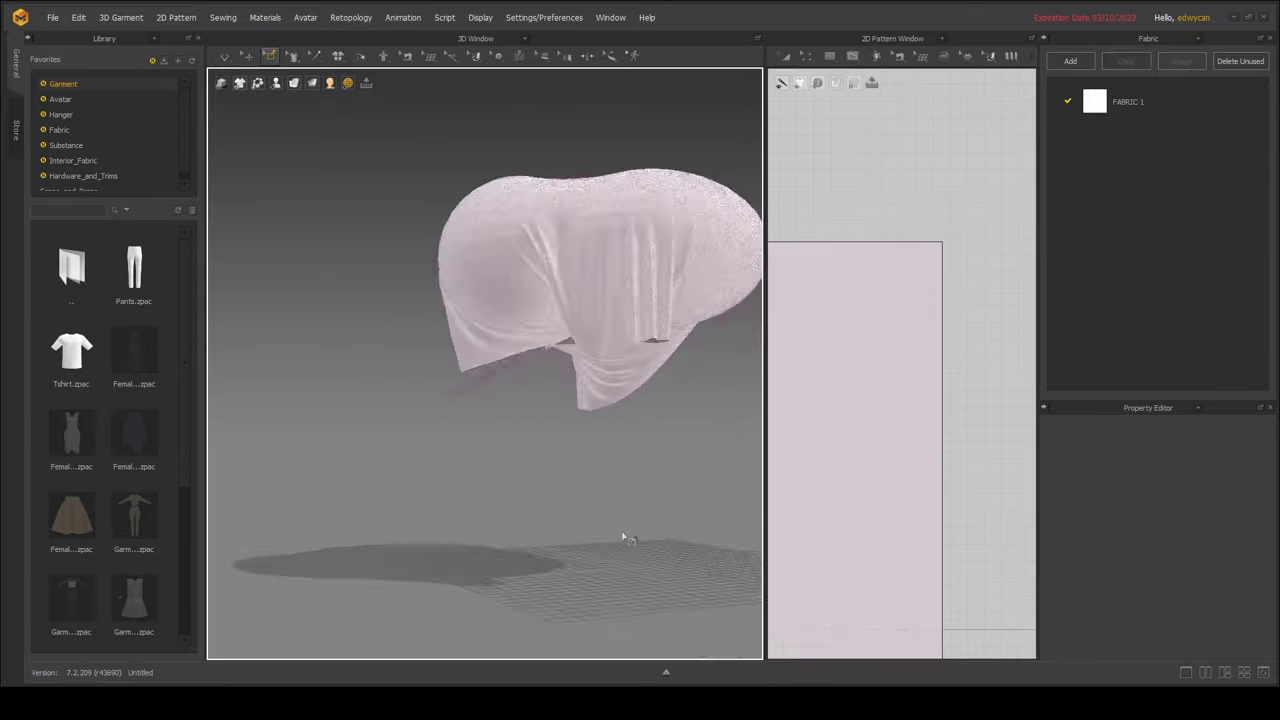
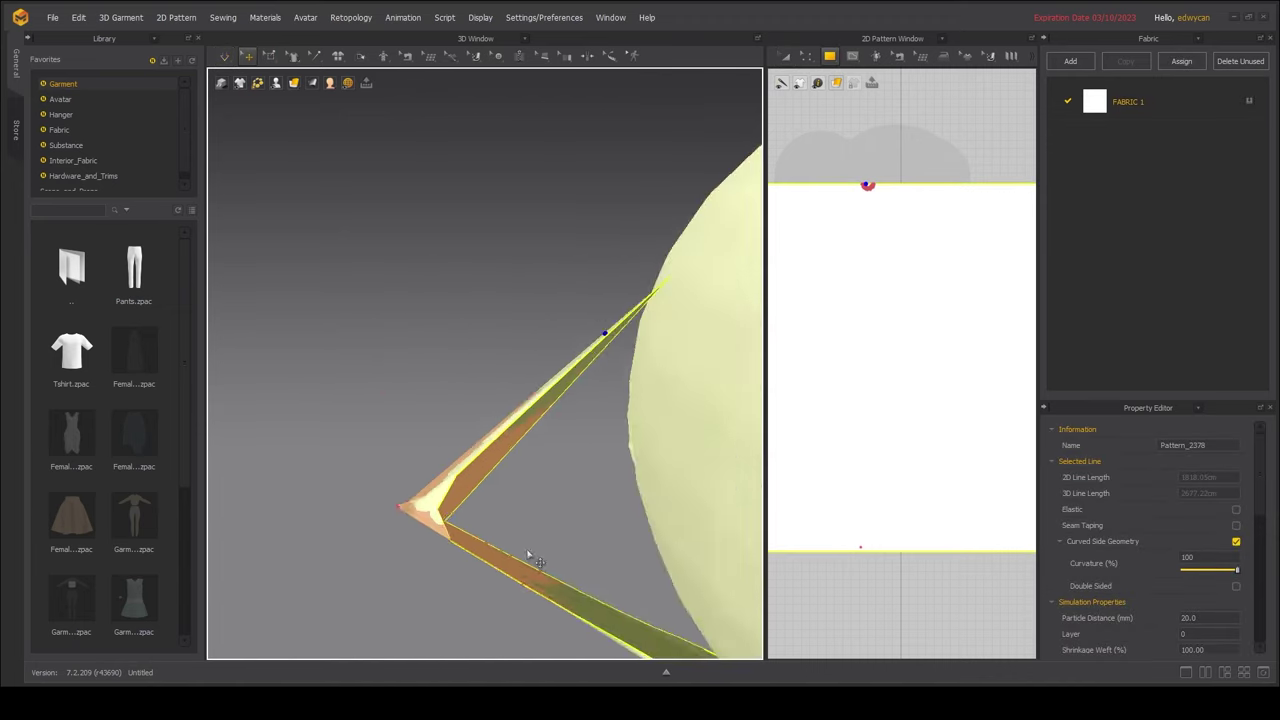
- Orbit close to the white cloth and start the cloth simulation
scroll(886, 246, down, 3)
right_drag(463, 449, 418, 279)
scroll(848, 271, up, 3)
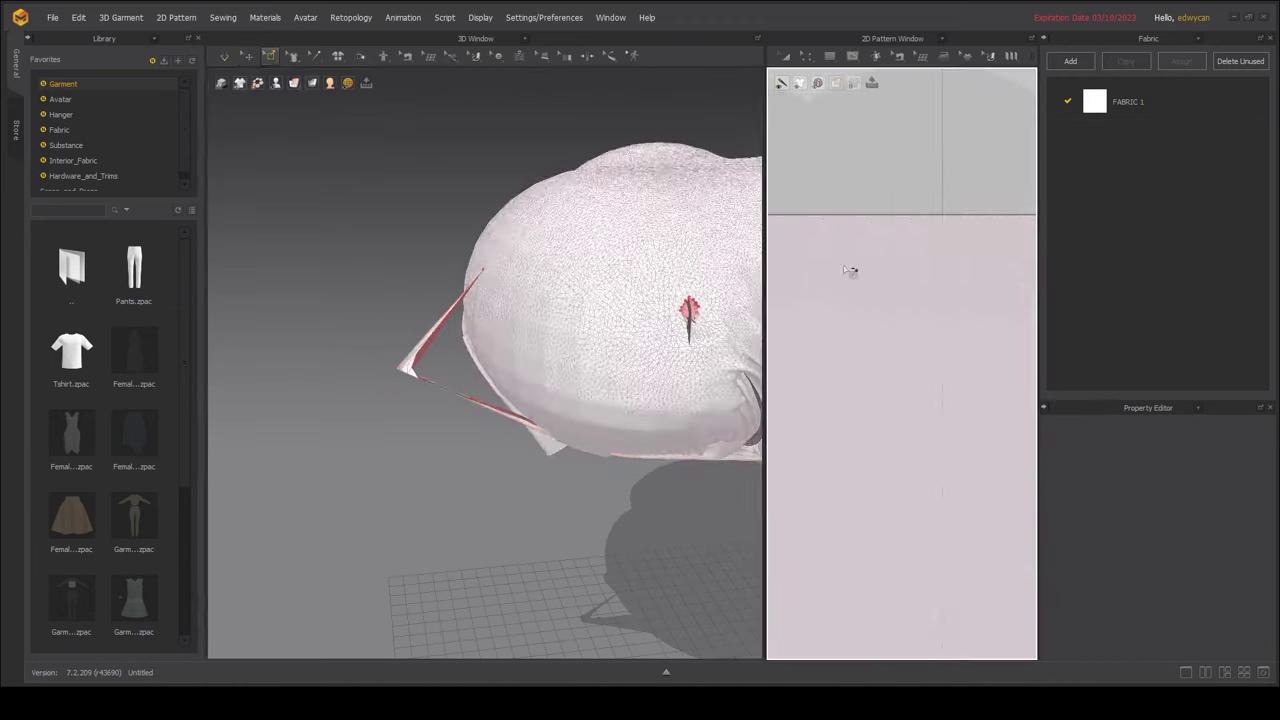
right_drag(449, 446, 607, 414)
click(607, 414)
key(space)
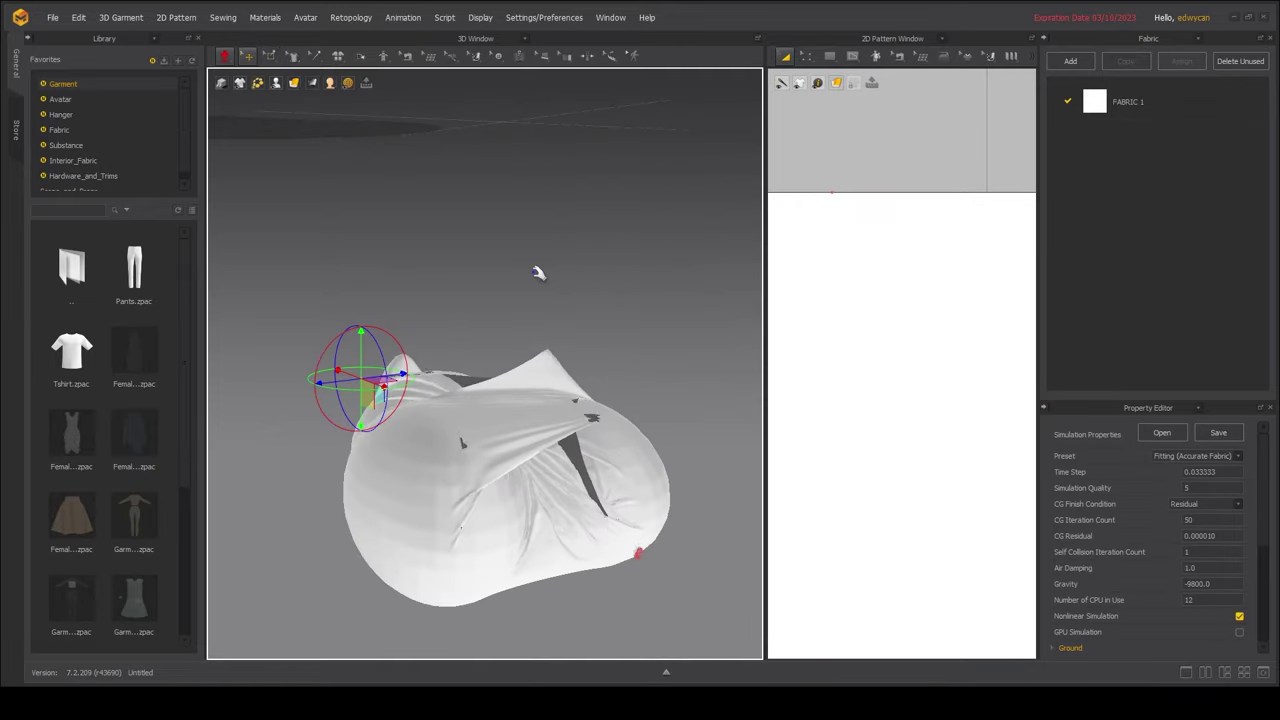
- Pull the cloth pattern upward into a puffy, wrinkled sack shape
click(623, 374)
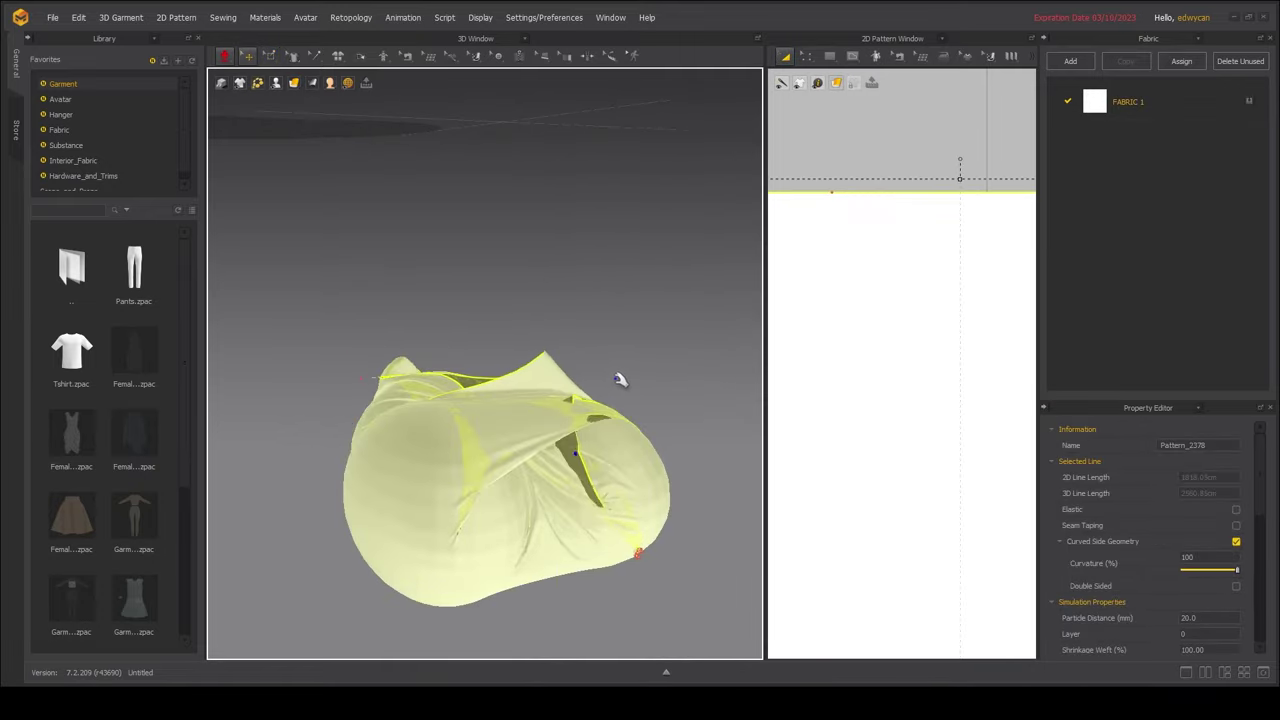
mouse_move(603, 366)
right_down()
mouse_move(672, 270)
mouse_move(566, 394)
mouse_move(609, 280)
right_up()
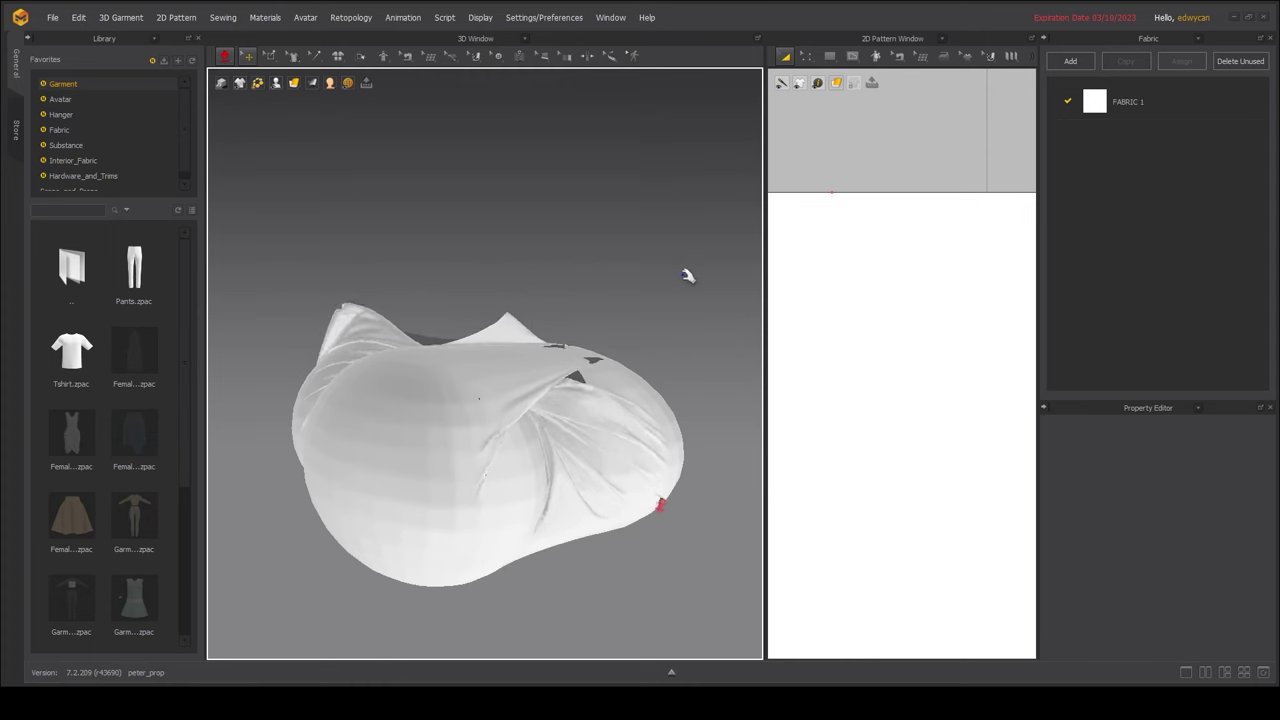
right_drag(686, 275, 600, 323)
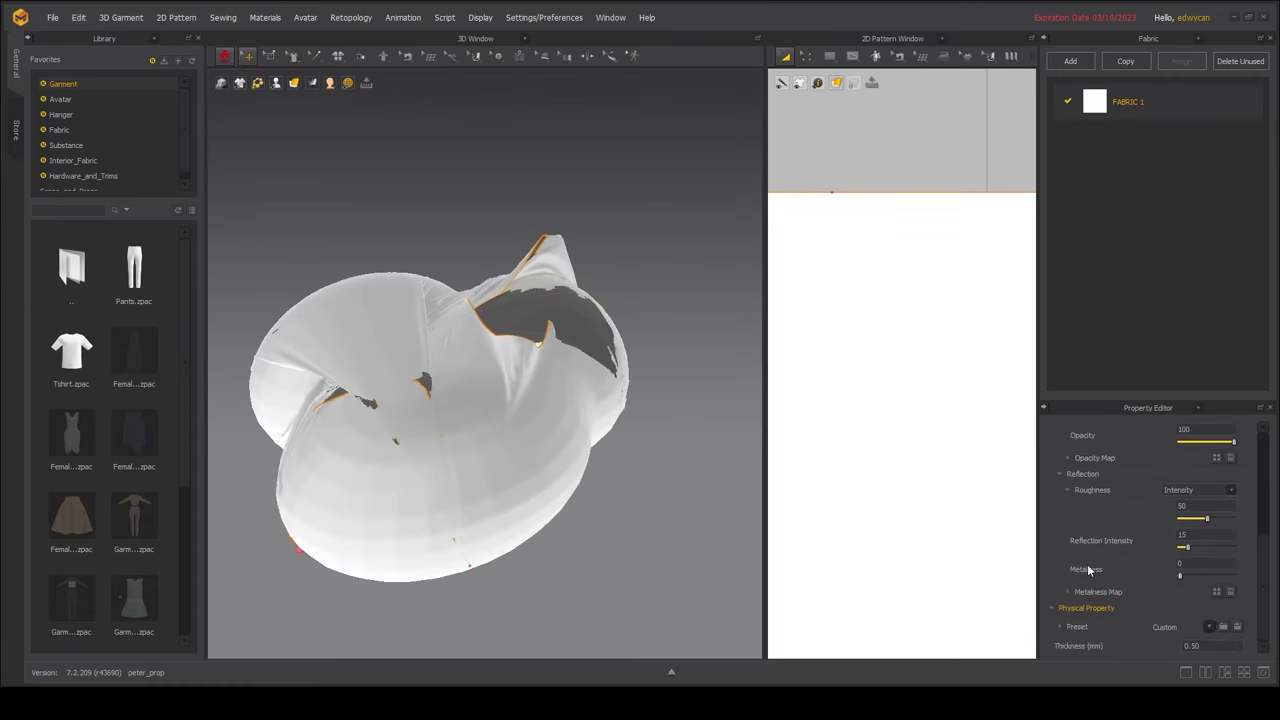
- Deselect the fabric, check the sack pattern's UV layout, and browse the Substance material library
click(443, 220)
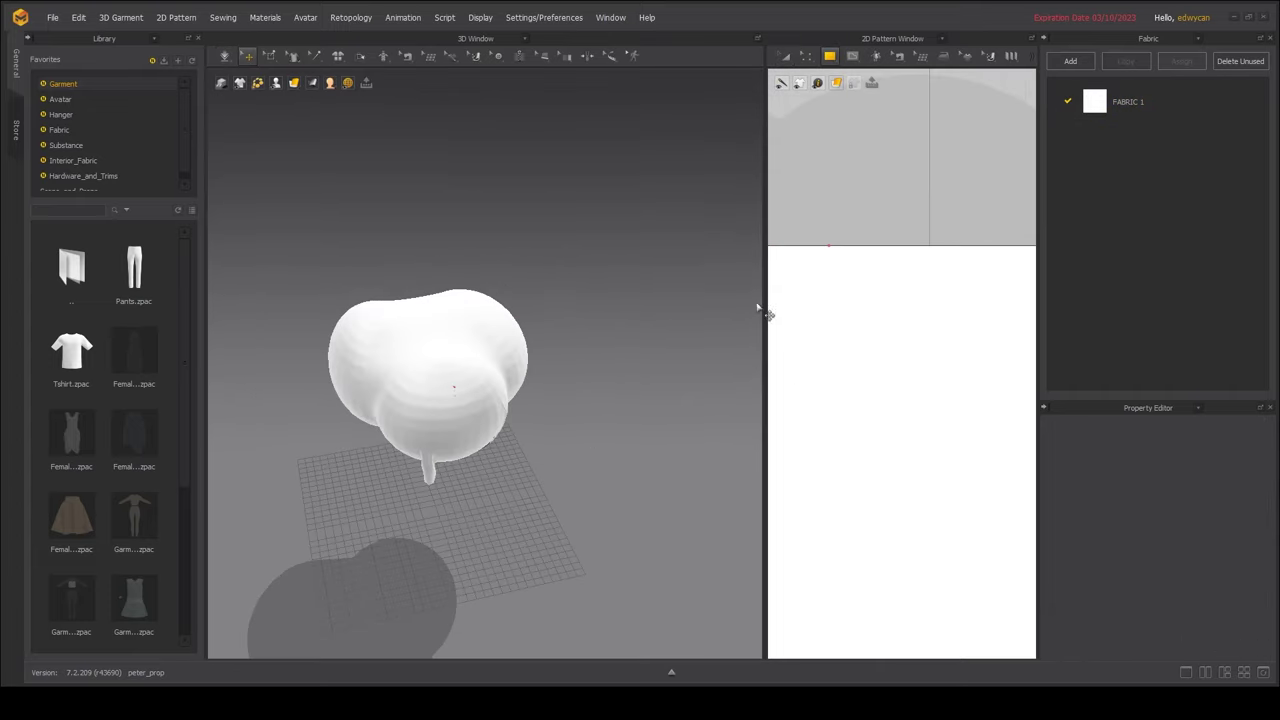
drag(920, 366, 843, 263)
click(578, 355)
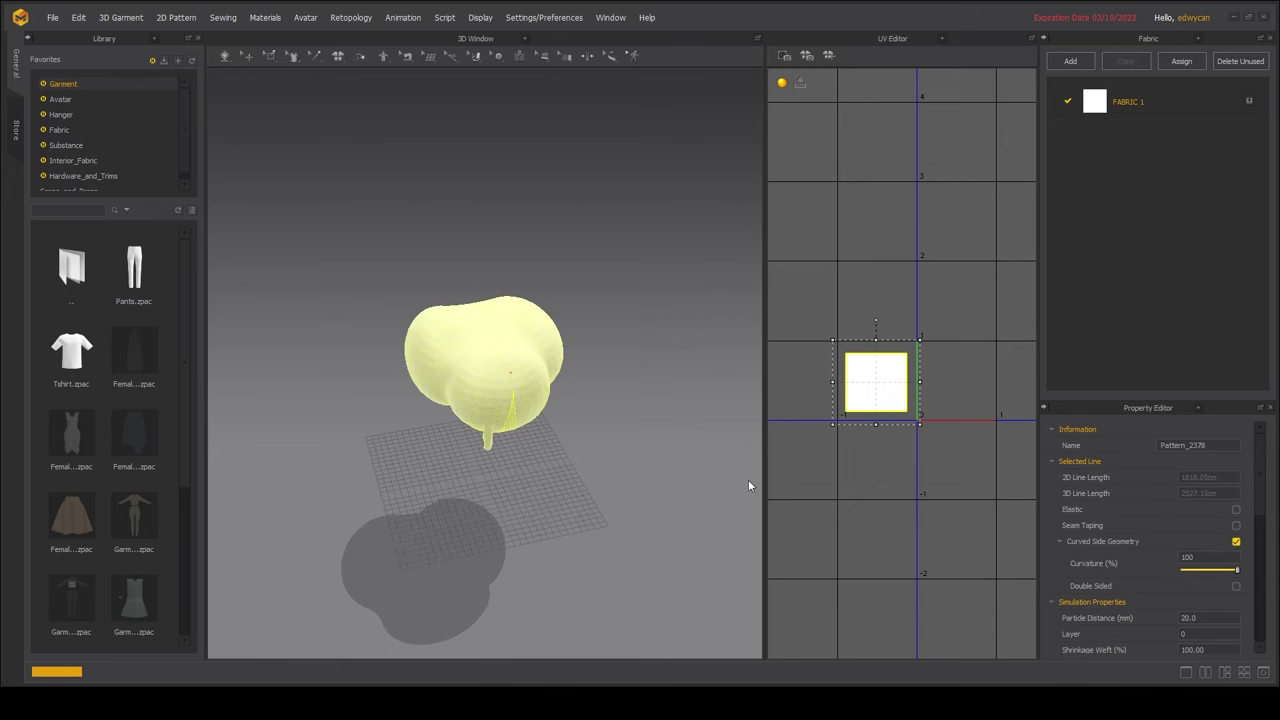
click(100, 147)
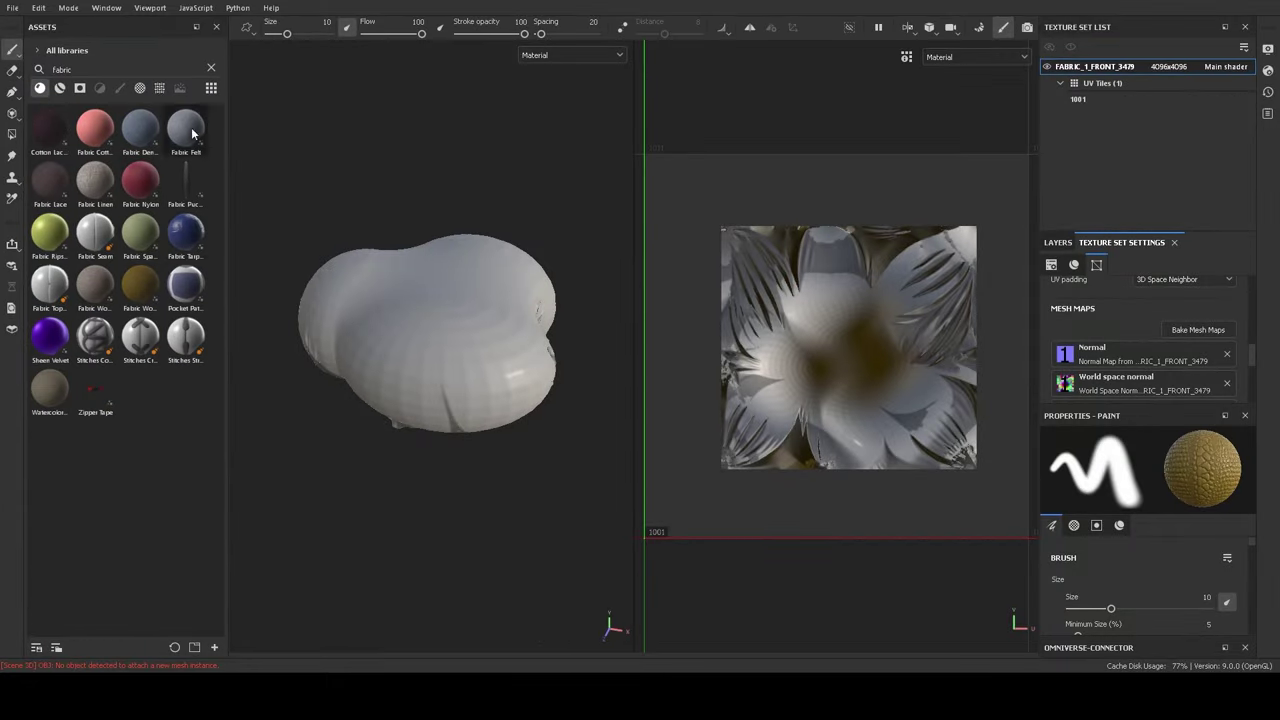
- Drag the Fabric Denim material onto the sack mesh in the viewport
mouse_move(140, 128)
mouse_down()
mouse_move(554, 463)
mouse_move(437, 343)
mouse_move(431, 271)
mouse_move(474, 498)
mouse_up()
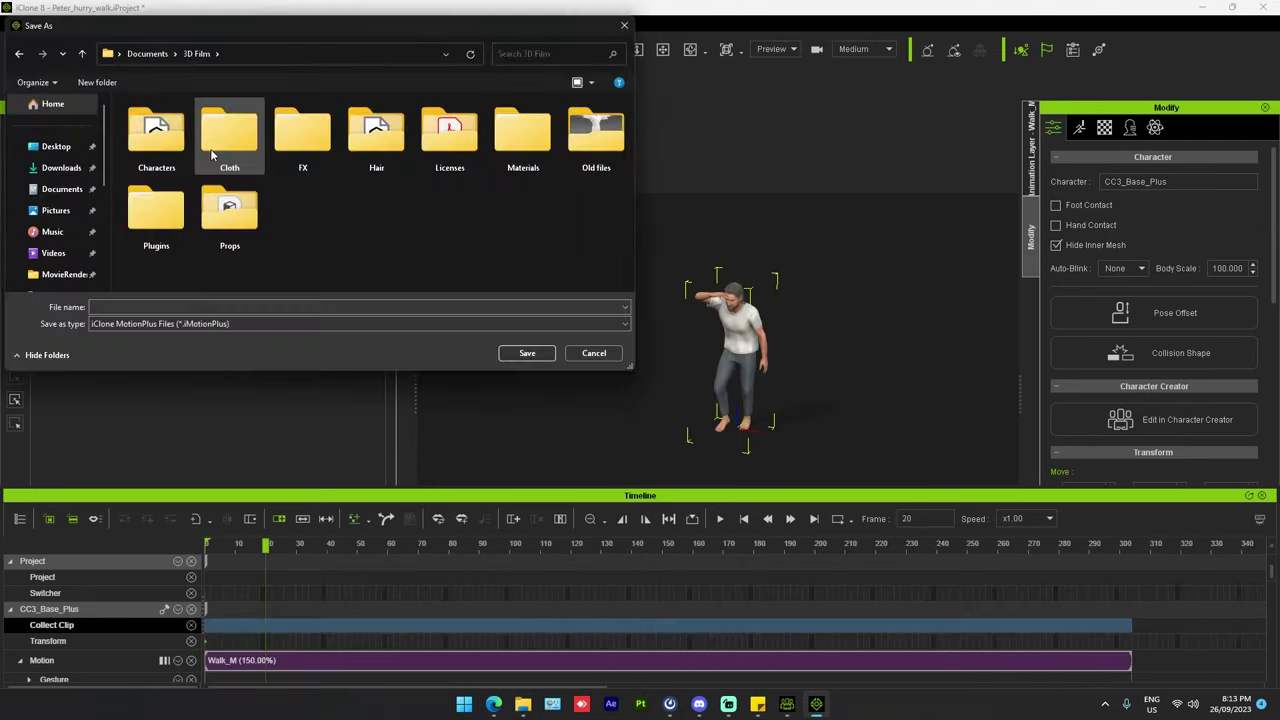
- Open the options menu for the walking character's timeline clip
right_click(270, 566)
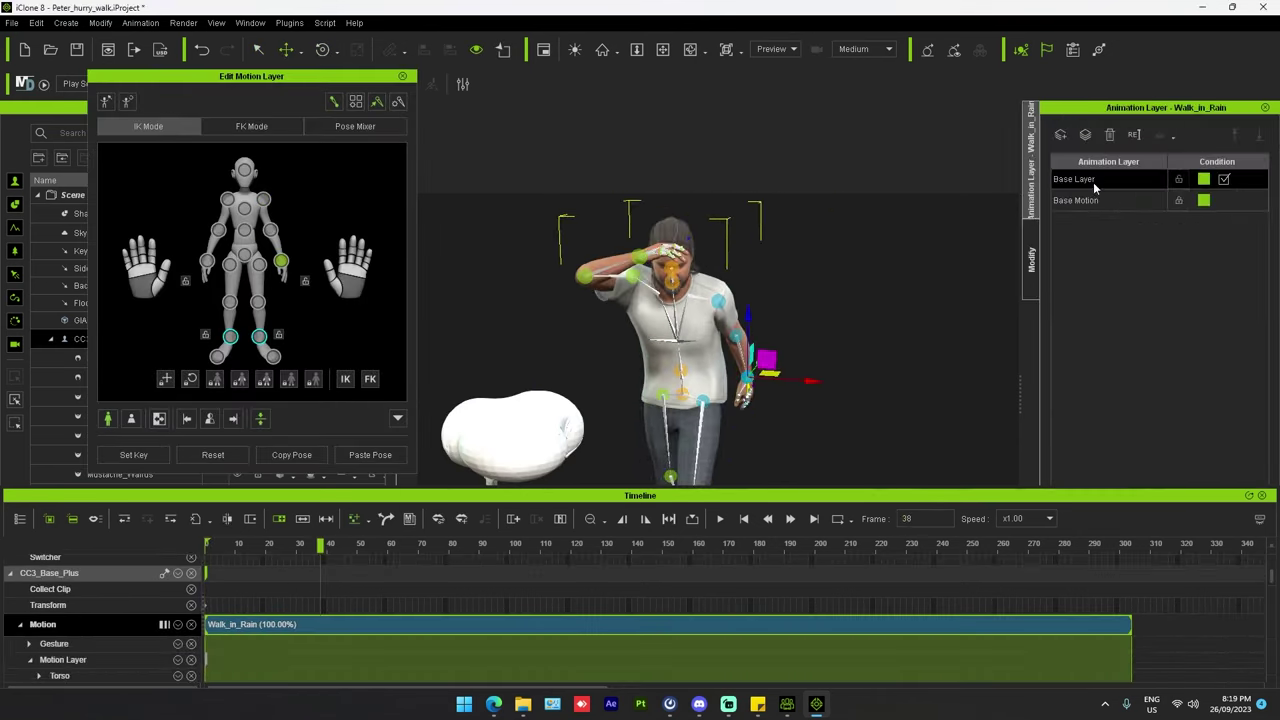
- On the Base Motion layer, move the sack to the character's hand and pull his arm around it
click(1140, 201)
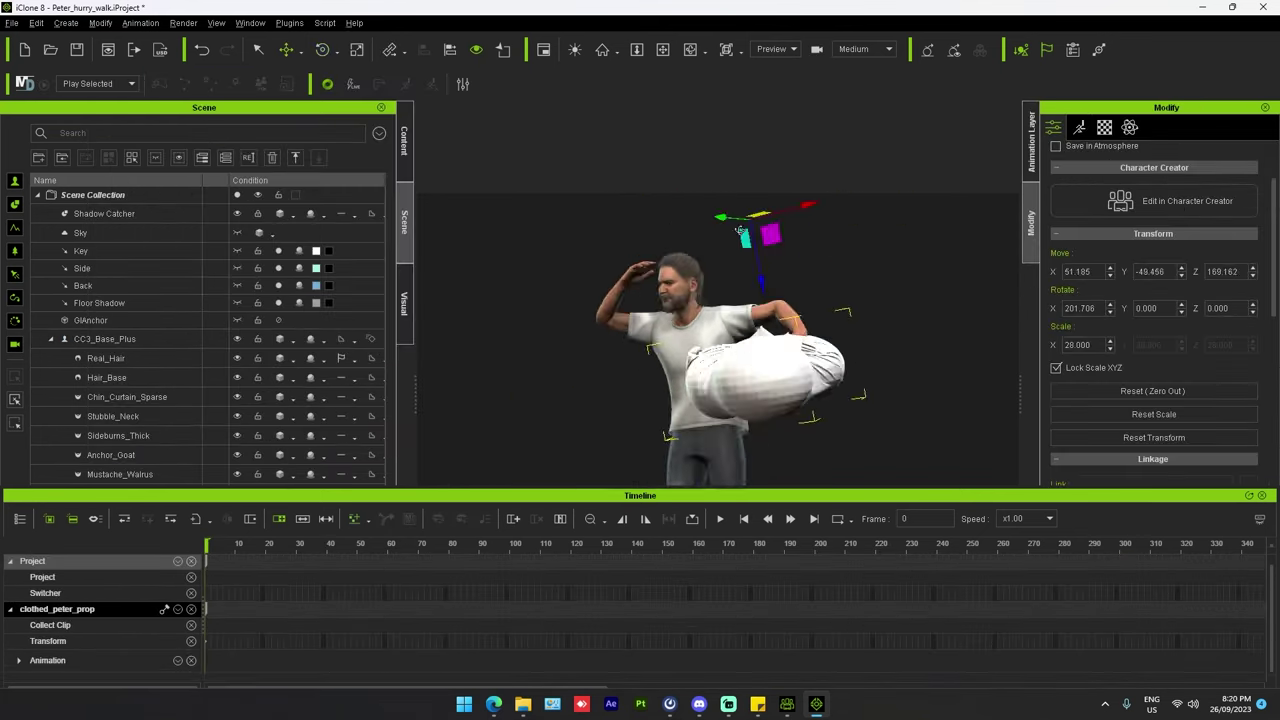
drag(741, 232, 800, 262)
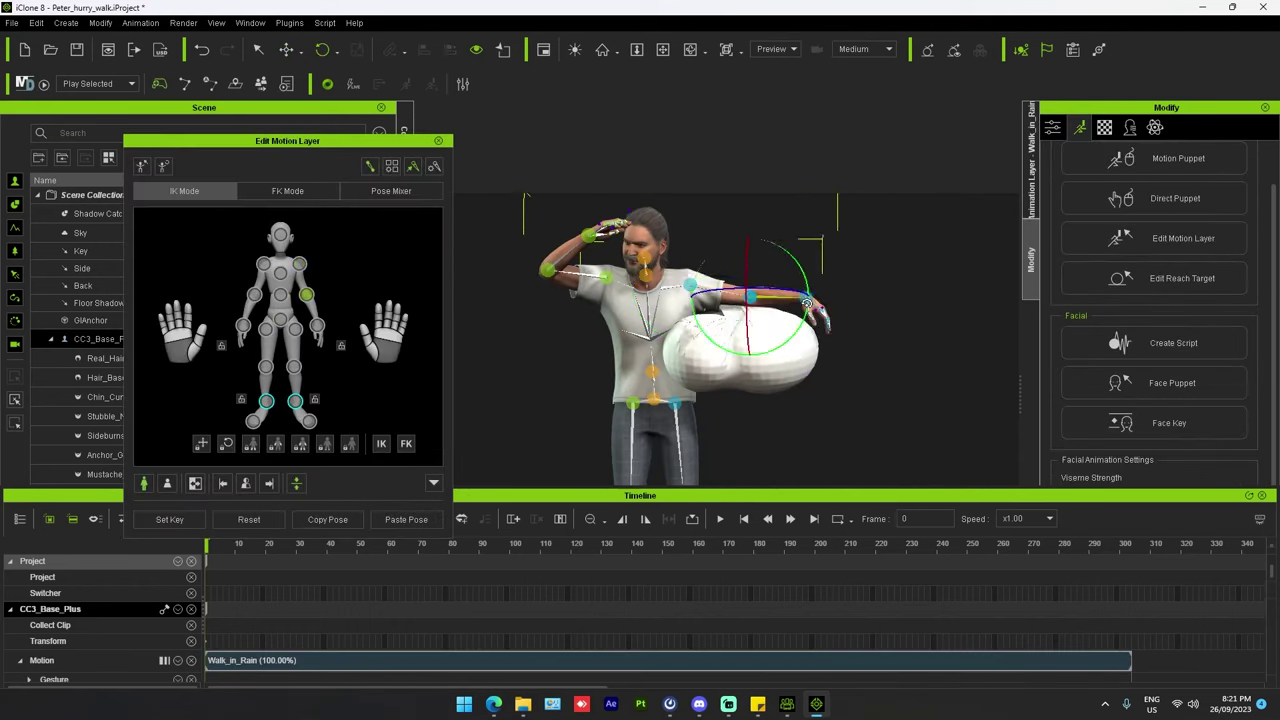
drag(620, 238, 535, 246)
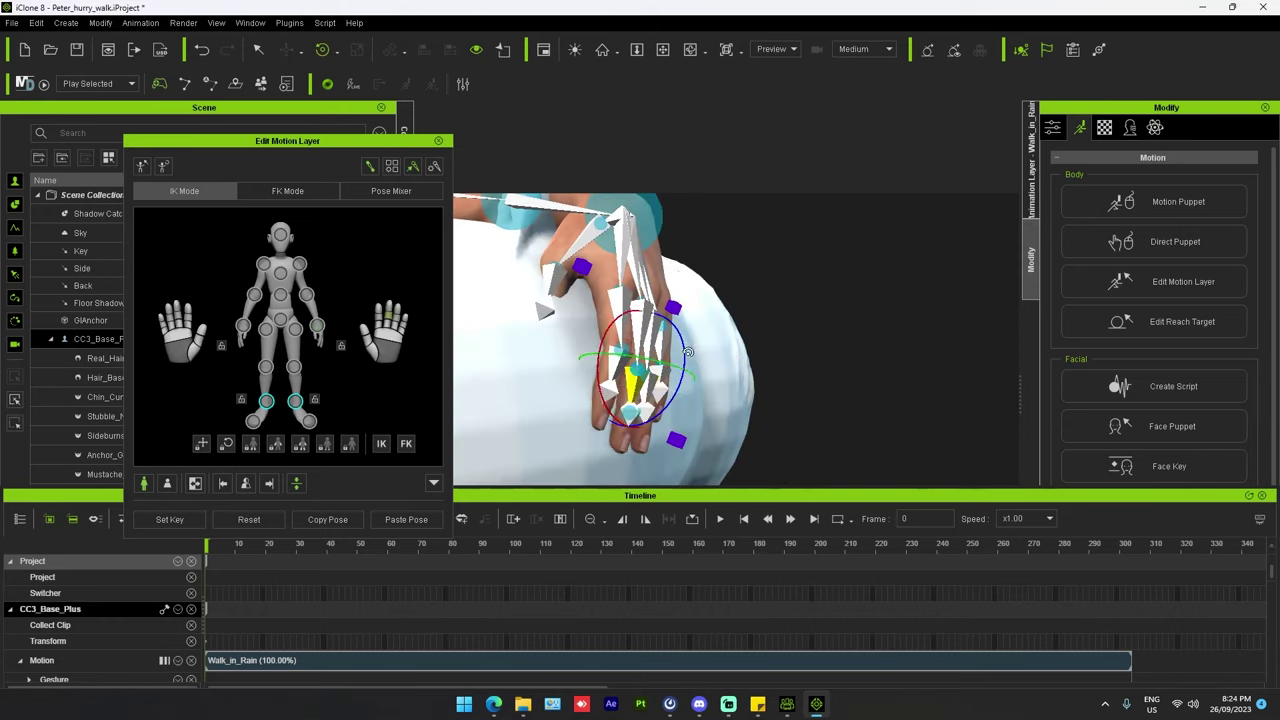
right_drag(662, 433, 736, 374)
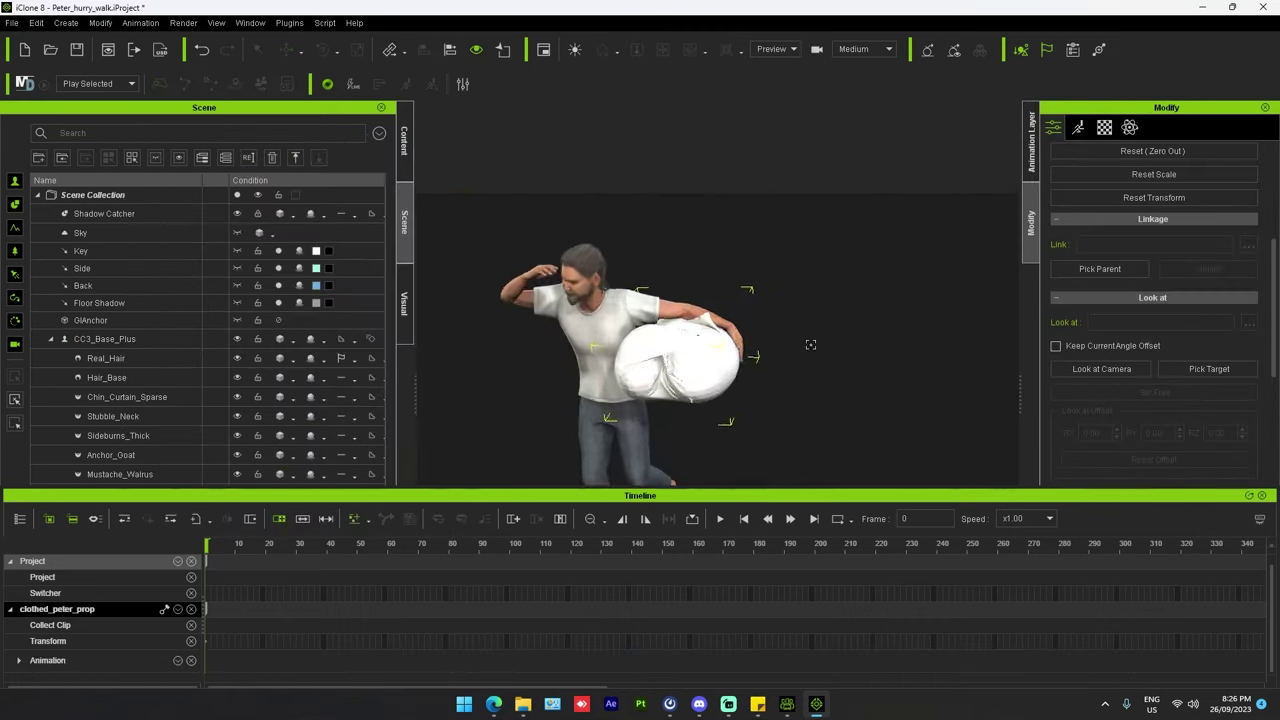
- Play back the walk and scrub from frame 31 onward to check the sack-holding pose
click(720, 518)
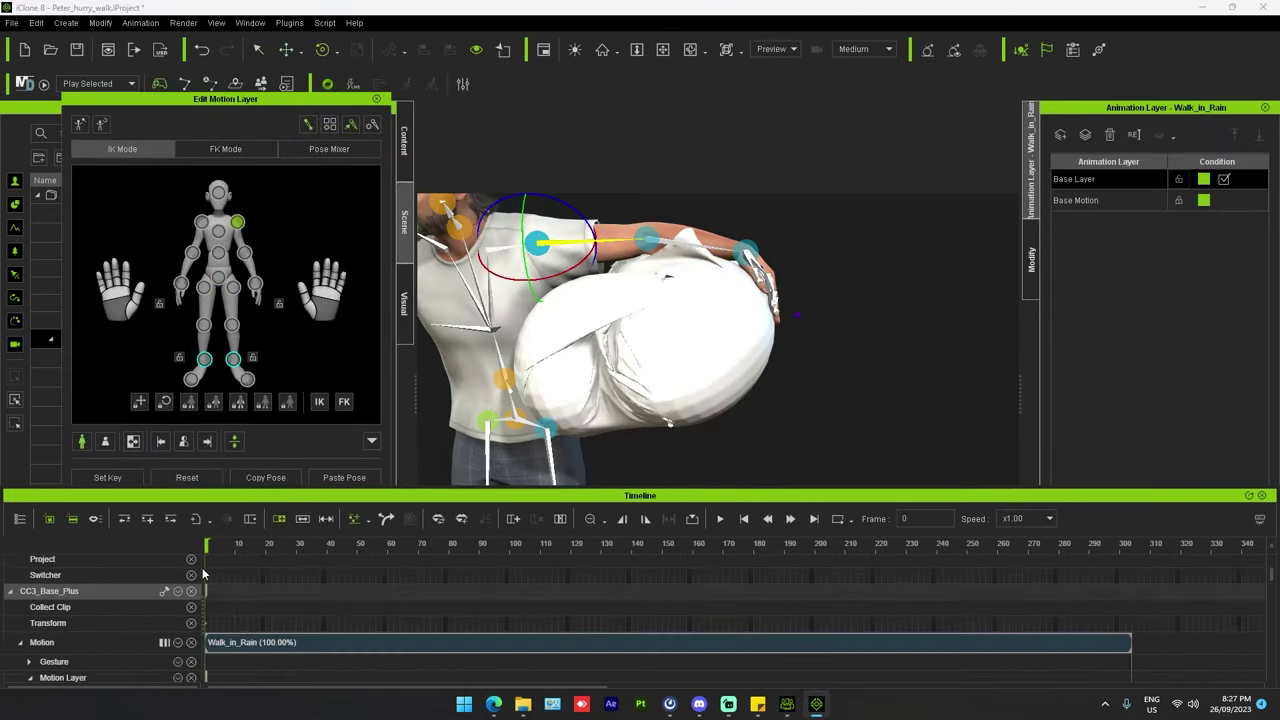
drag(203, 572, 303, 582)
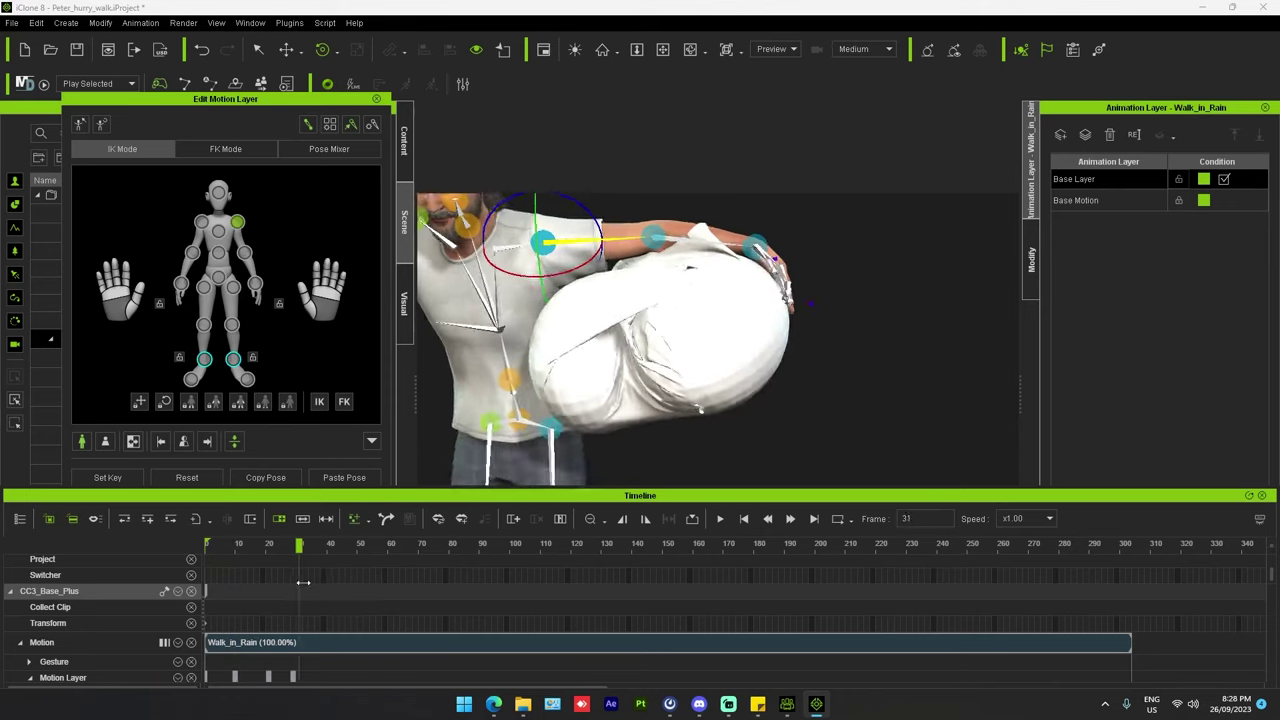
drag(303, 582, 540, 582)
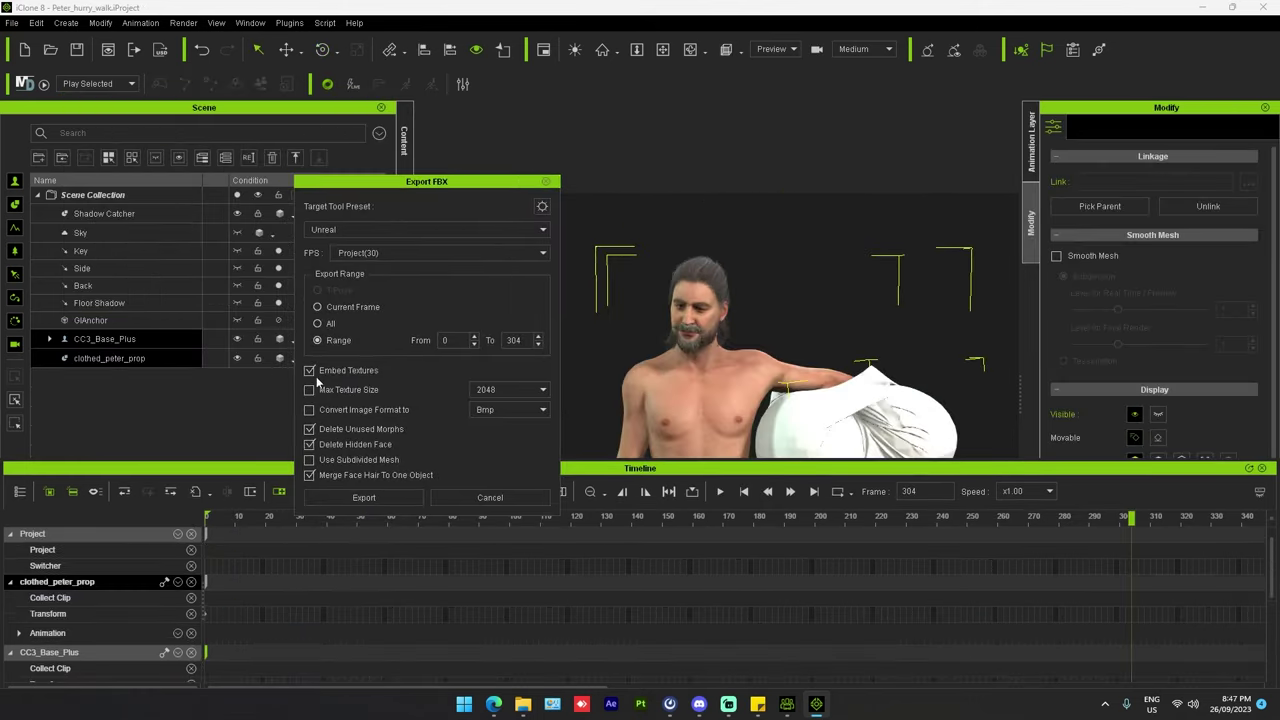
click(363, 497)
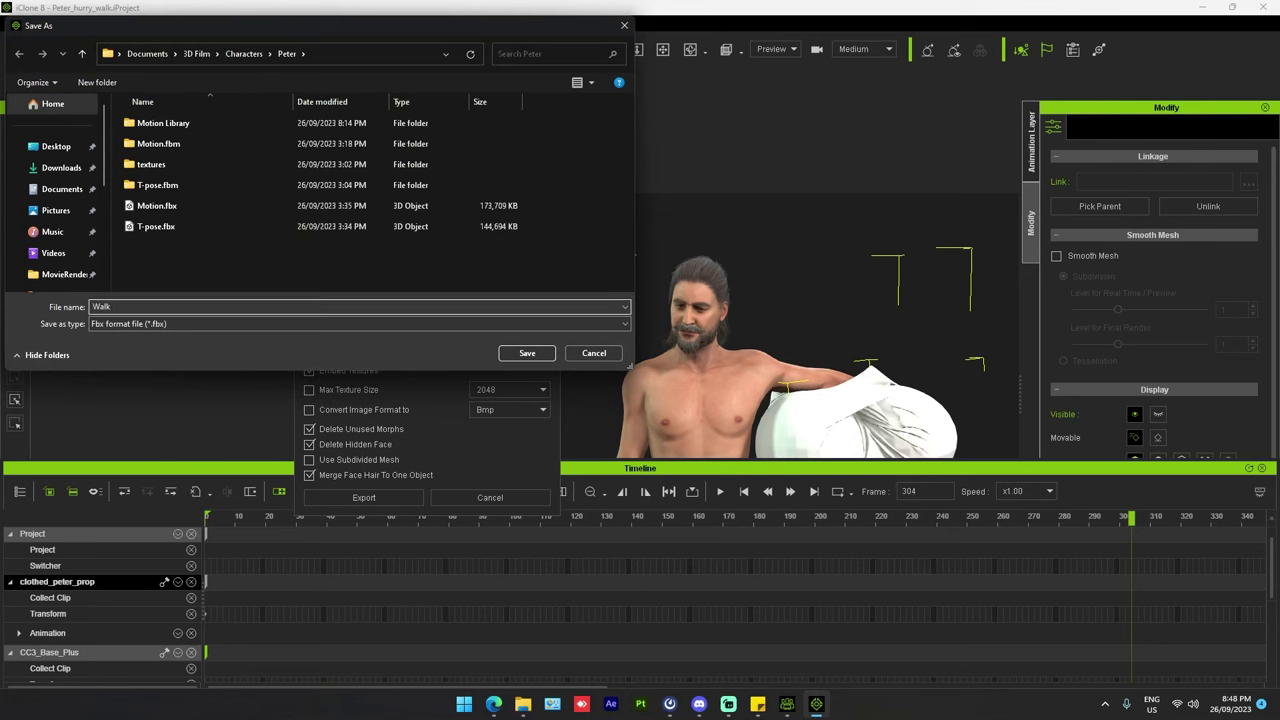
- Confirm the FBX save and set the expression clip to auto-blend
key(Return)
click(714, 406)
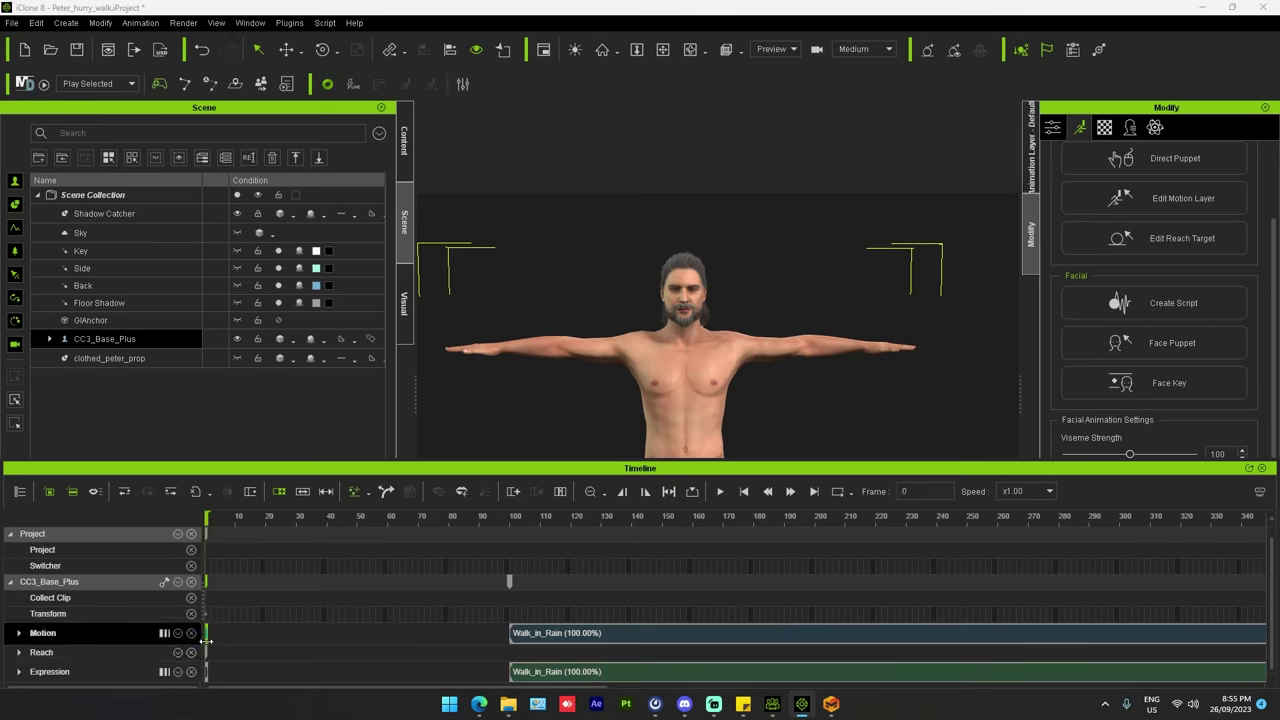
right_click(206, 671)
click(295, 535)
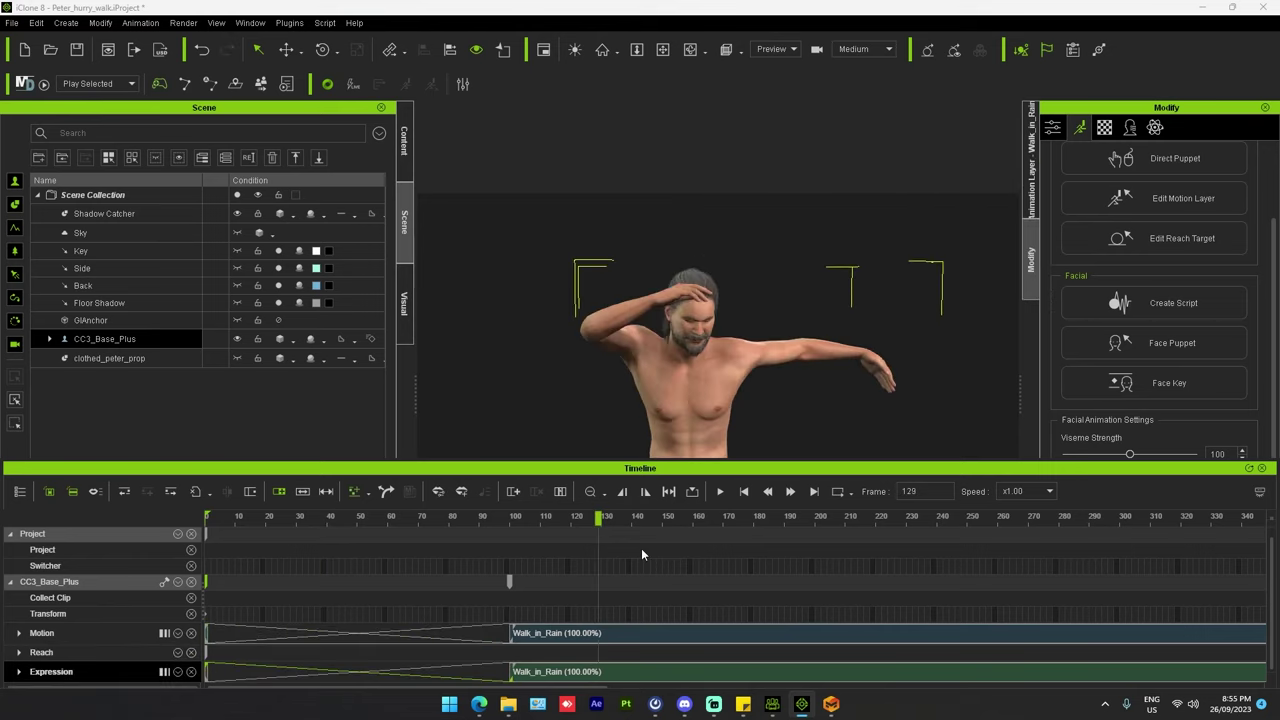
- Select the CC3_Base_Plus character and its Chin_Curtain_Sparse part
click(293, 409)
click(105, 339)
click(50, 339)
click(127, 358)
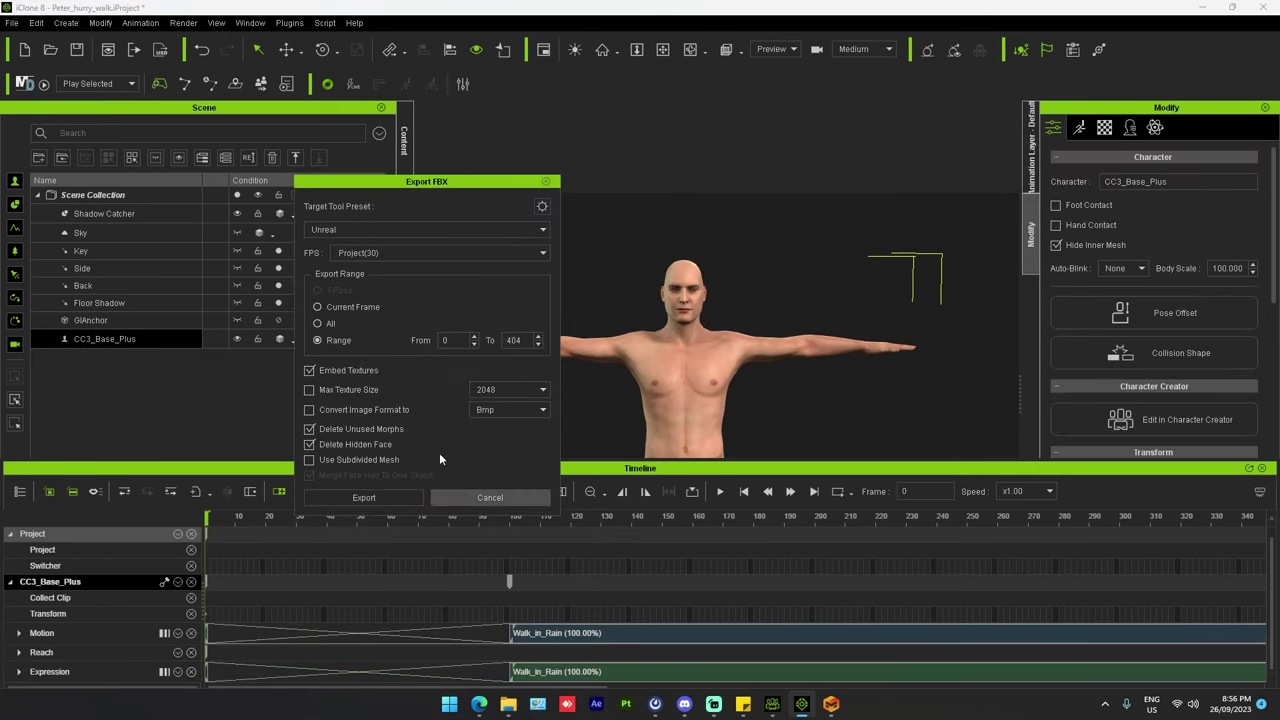
- Export the clothed character as FBX, confirming the save prompts to start the export
click(363, 497)
text(For Marvelous Cloth animation_)
key(Return)
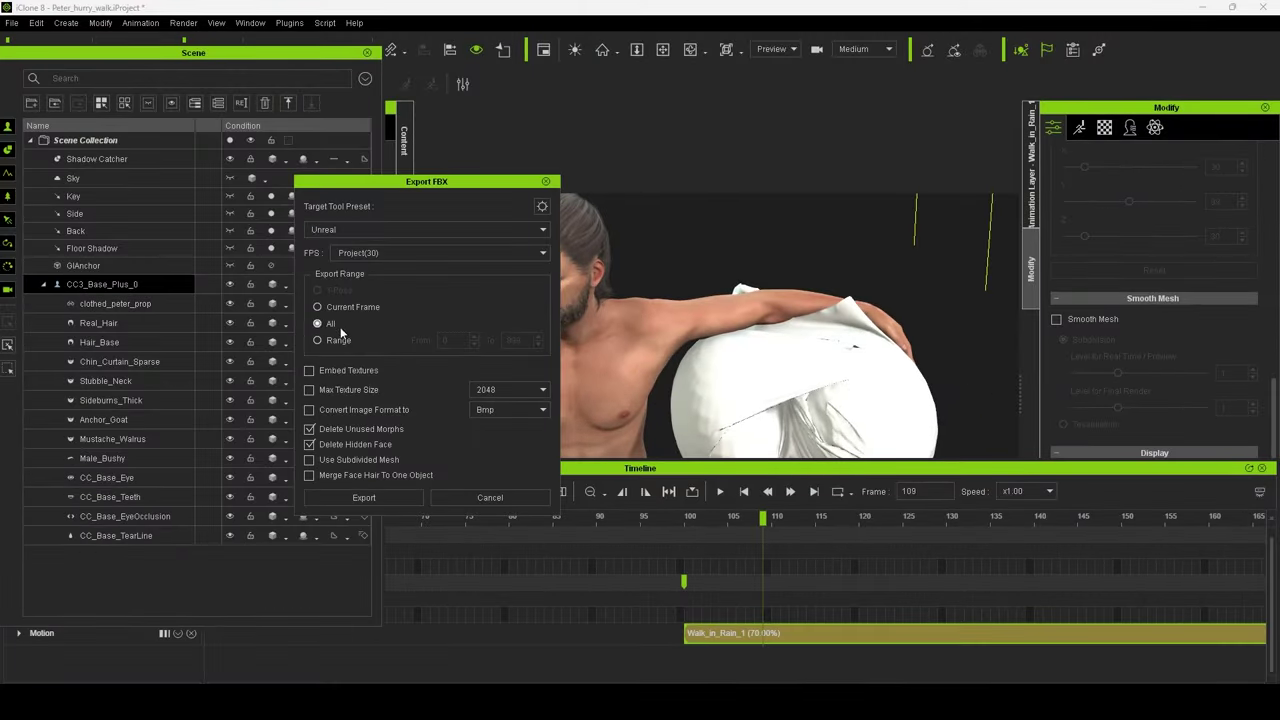
click(364, 497)
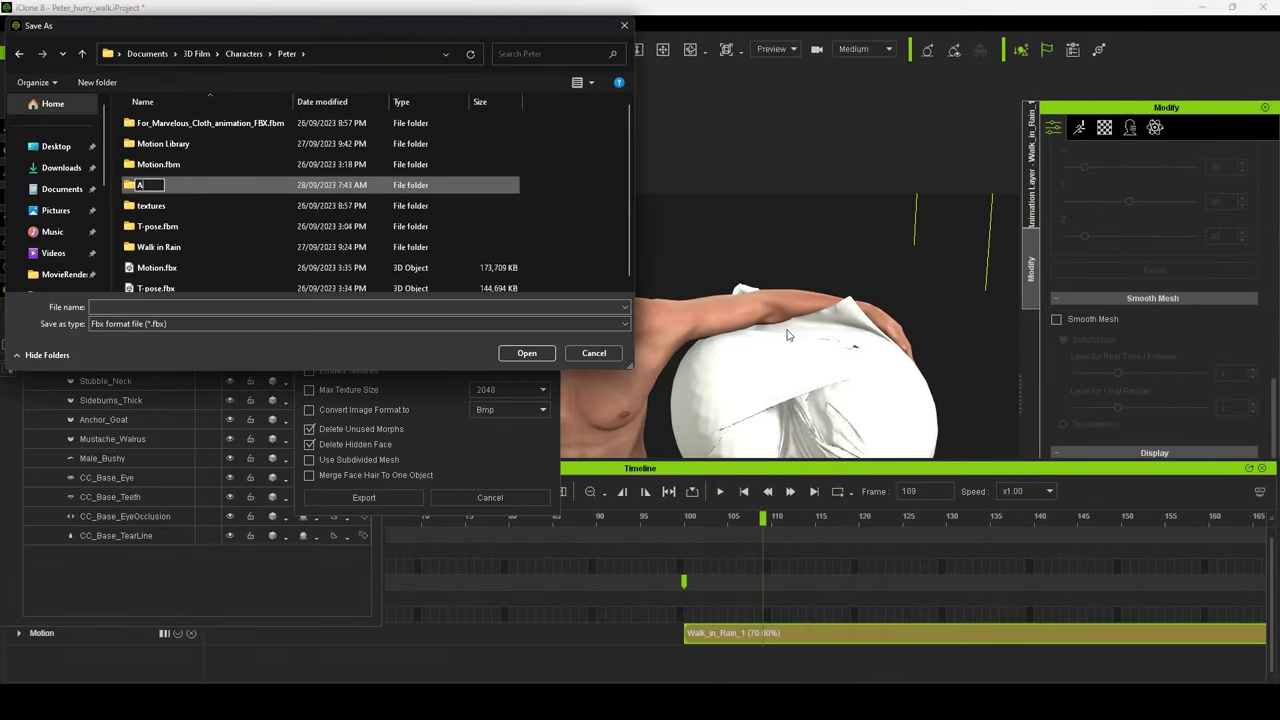
click(527, 353)
click(614, 400)
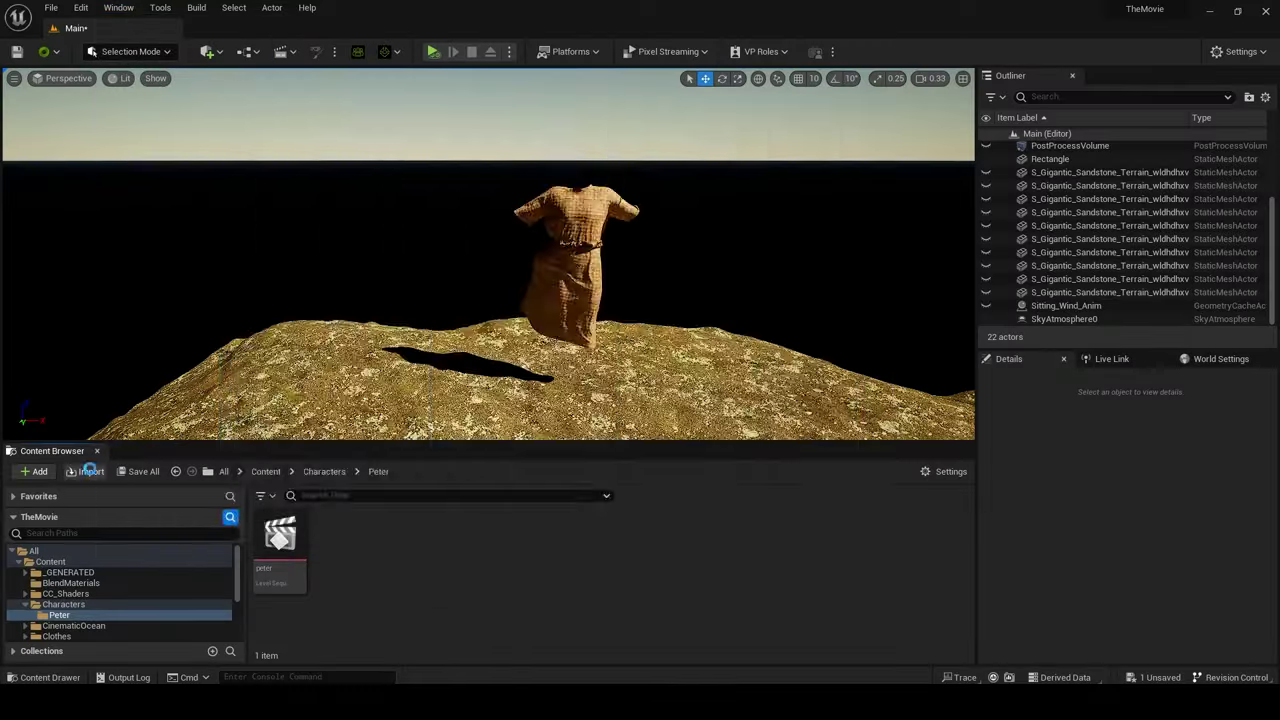
- Import walk_in_rain.fbx and play the sequence with the Peter_Cloth cache selected
click(90, 471)
click(748, 502)
scroll(627, 462, down, 5)
click(600, 603)
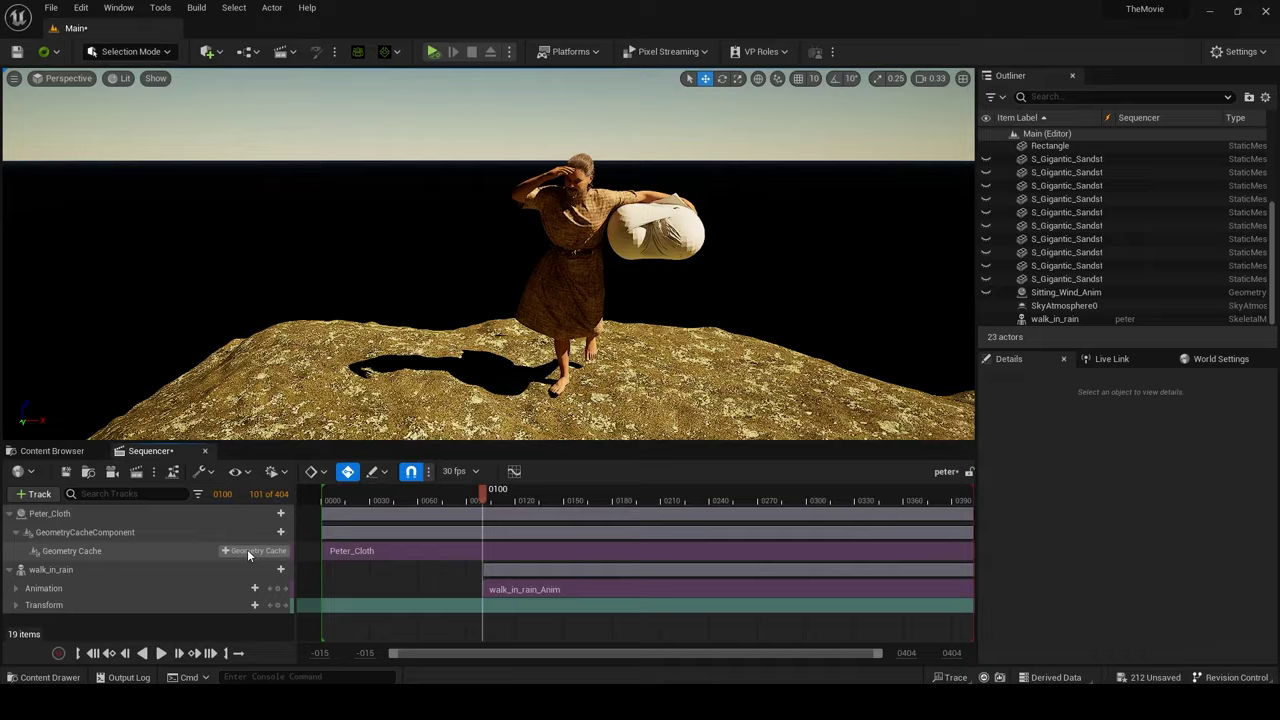
click(49, 513)
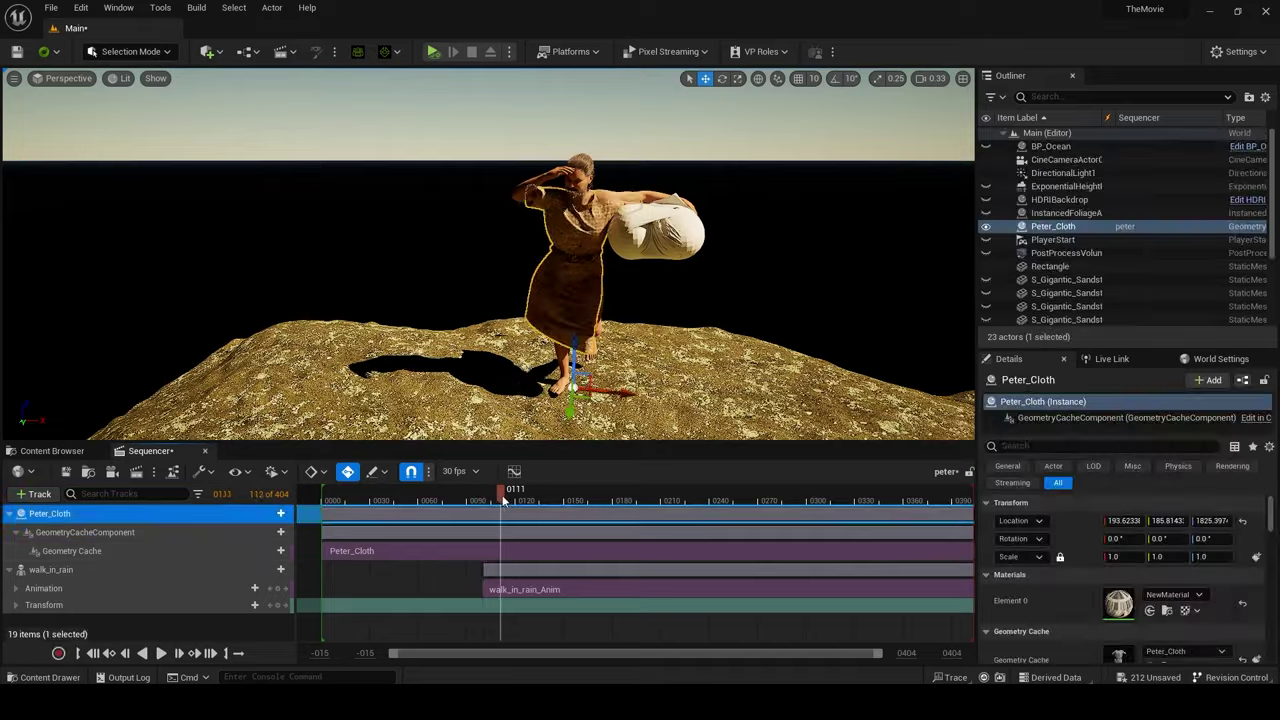
click(160, 653)
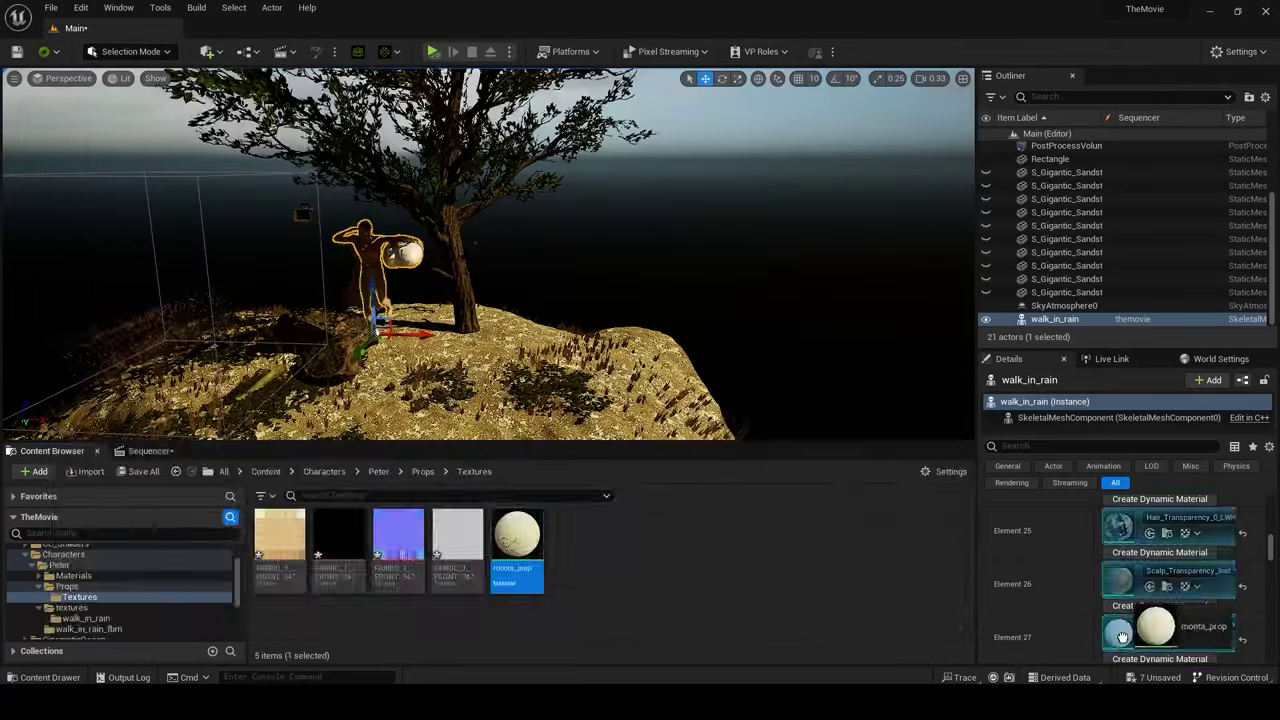
- Frame the walking character, hide the other sandstone islands, and select the remaining island for scaling
key(f)
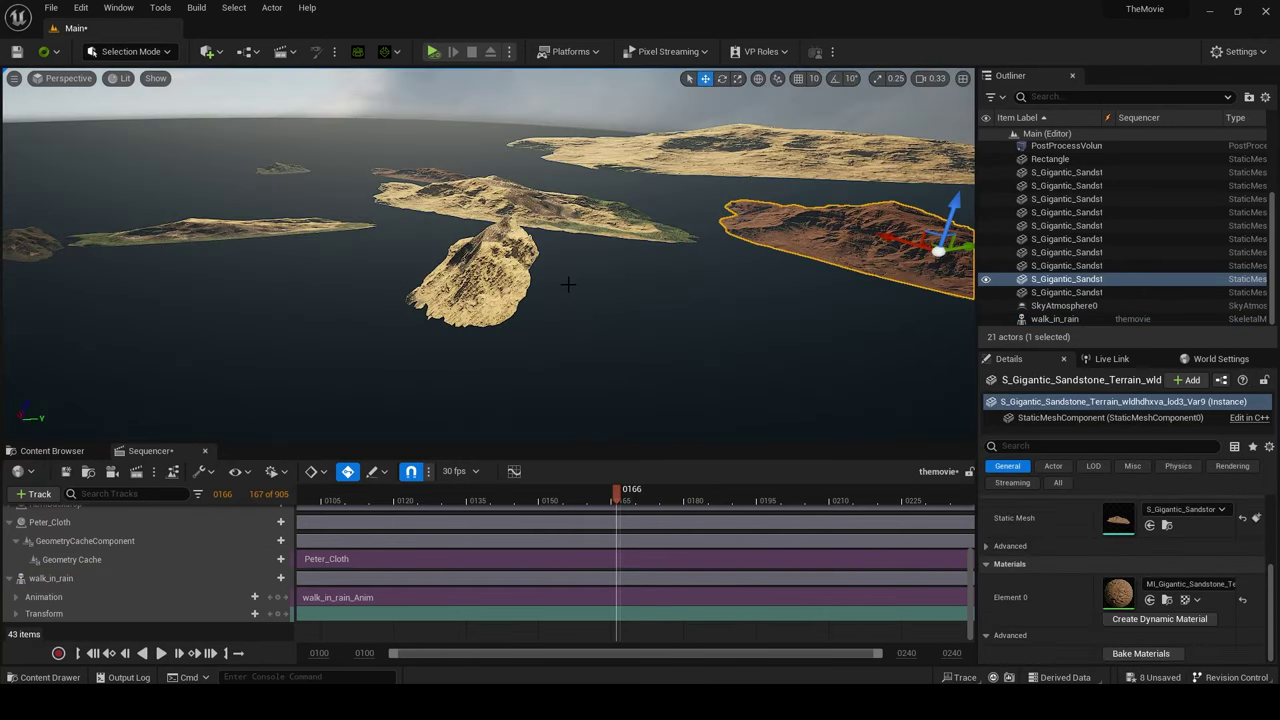
ctrl+click(985, 225)
click(1066, 225)
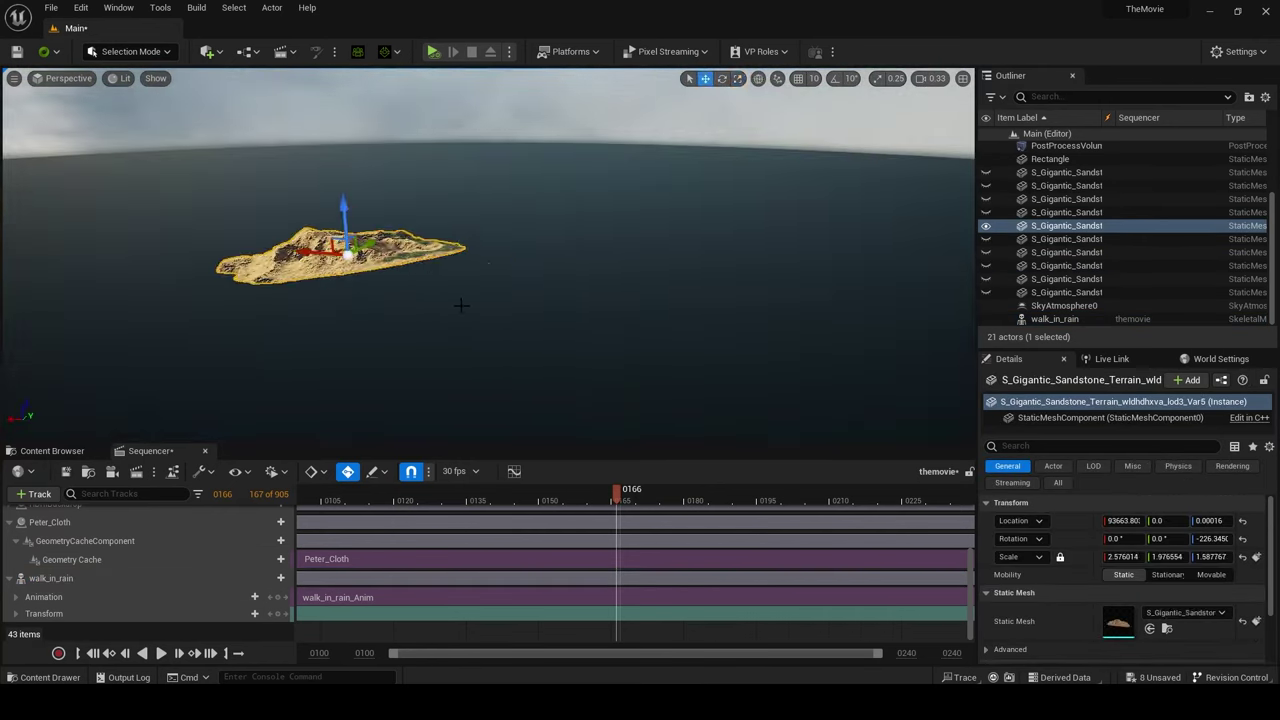
alt+drag(461, 305, 520, 260)
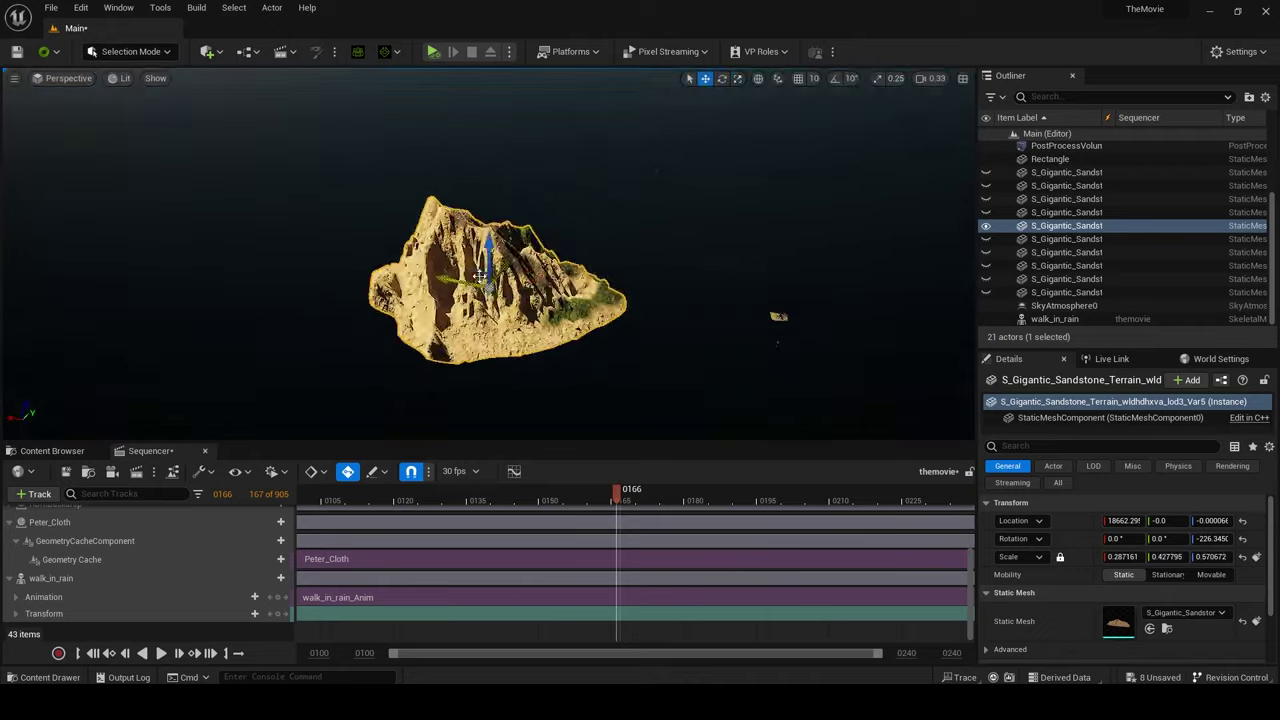
key(r)
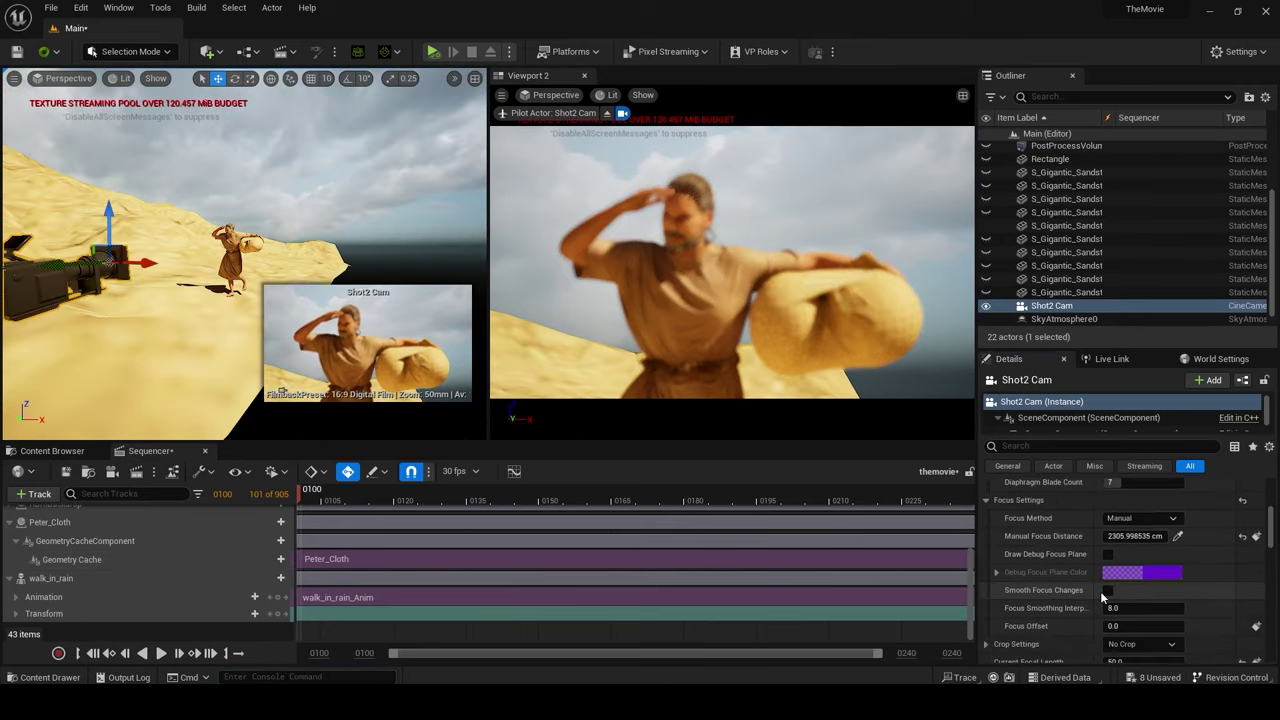
- Turn Shot2 Cam's Draw Debug Focus Plane on and back off in Focus Settings
scroll(1100, 591, up, 2)
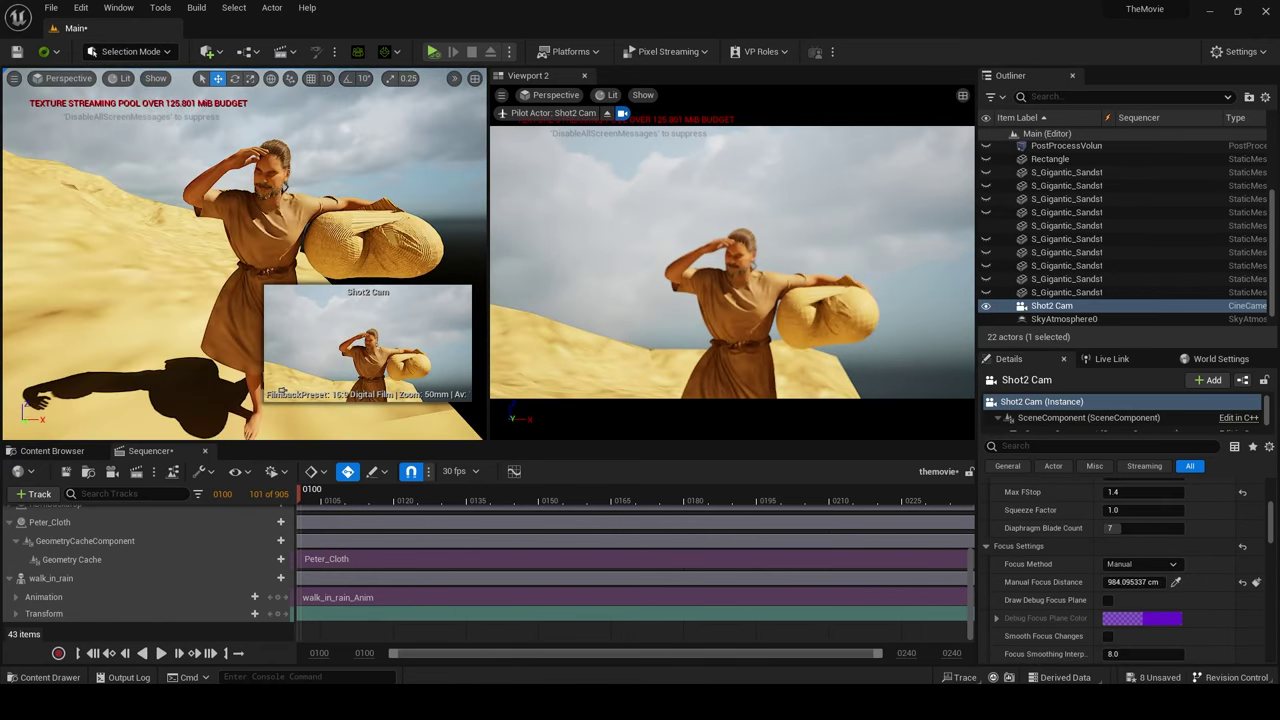
click(1107, 600)
click(1110, 600)
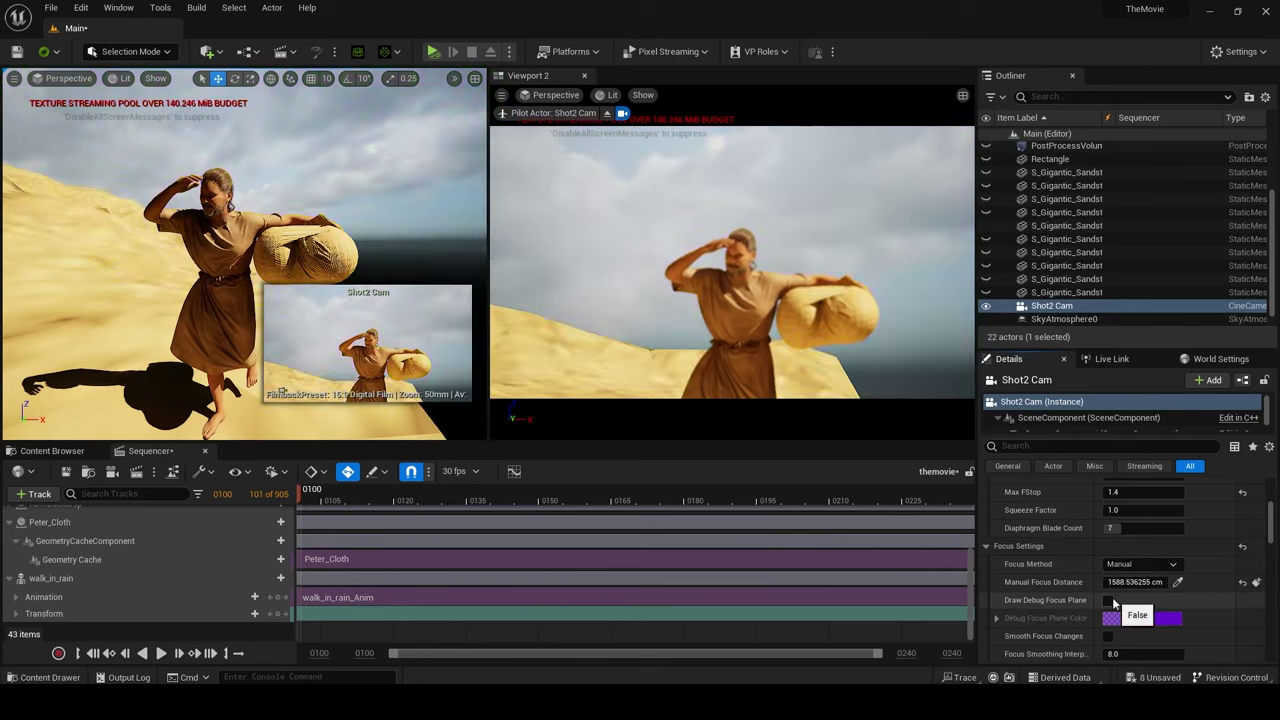
scroll(1140, 560, up, 2)
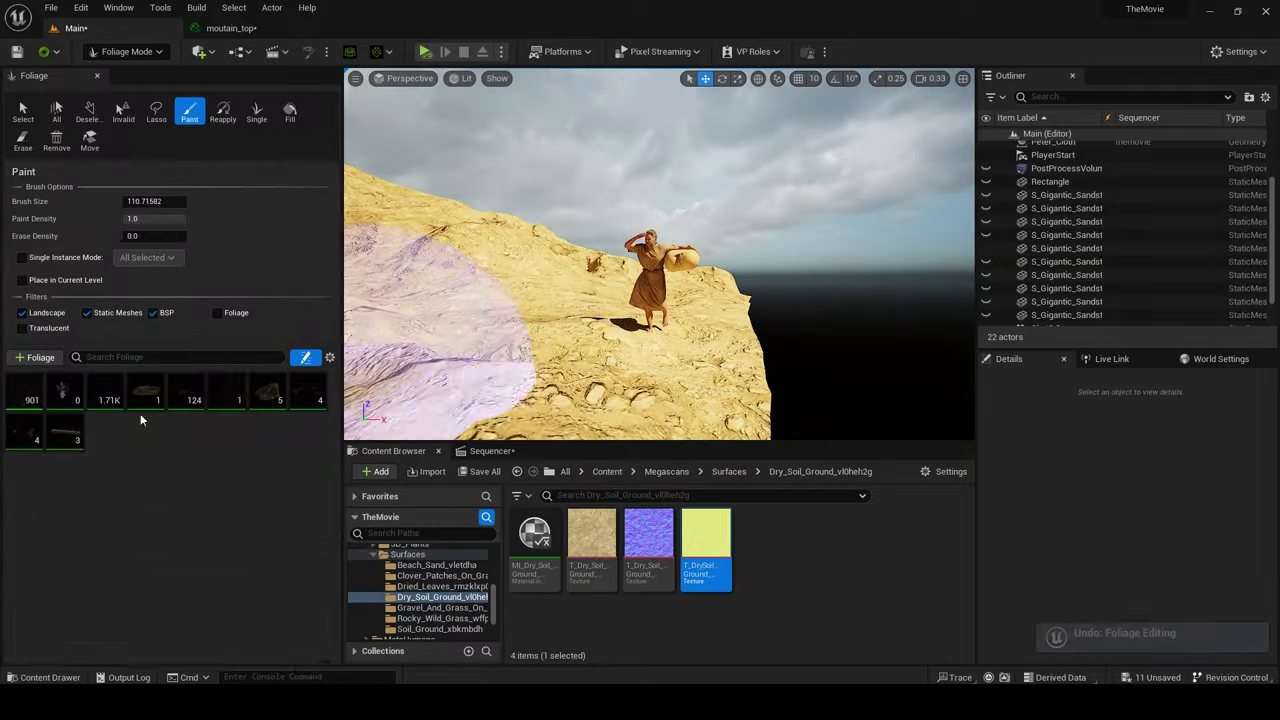
- Paint SM_green-tree01 foliage on the cliff top with a brush size of about 401, then choose SM_tree_dead
click(226, 392)
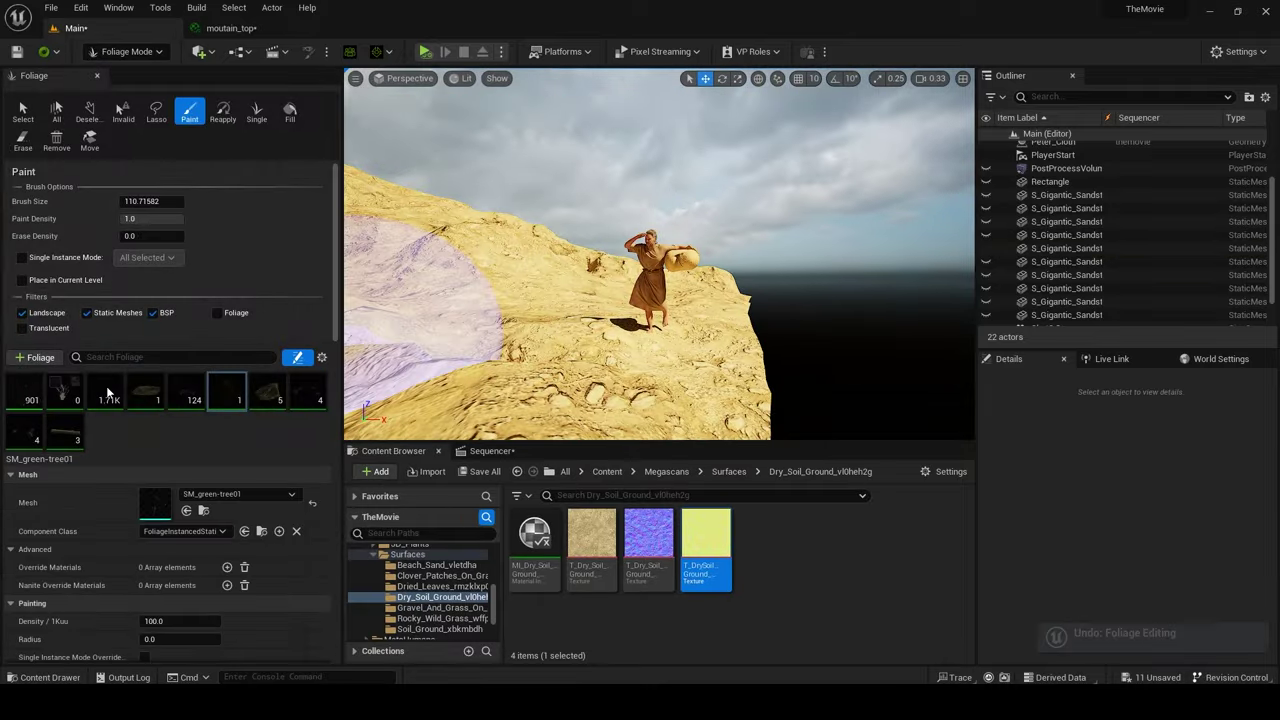
drag(150, 201, 177, 201)
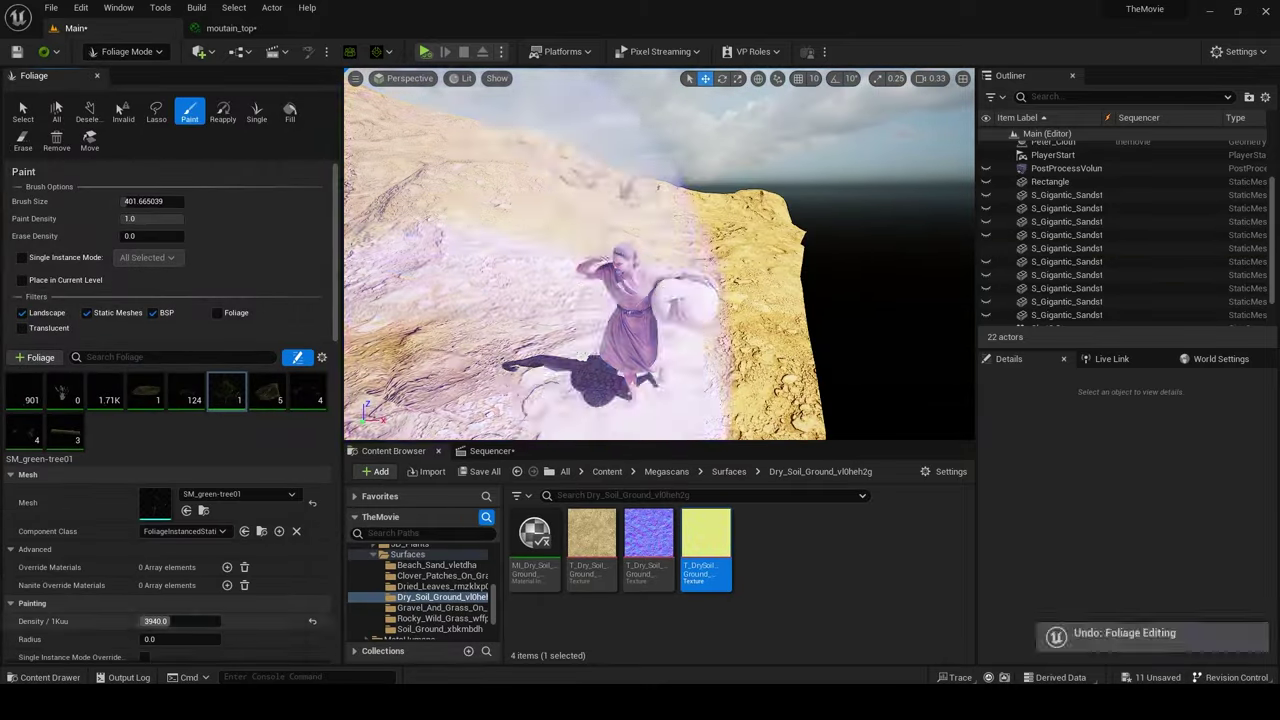
click(63, 445)
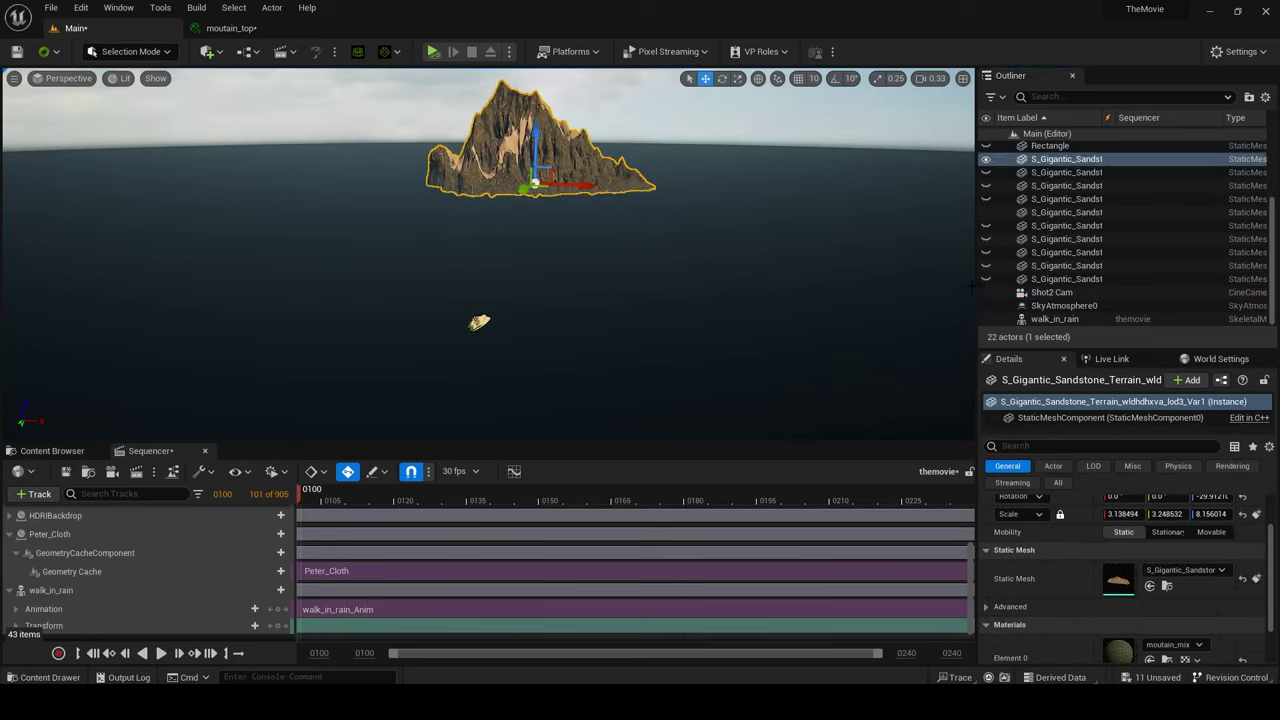
- Select the Rectangle and scrub the Sequencer to preview the Shot2 Cam framing
click(1078, 232)
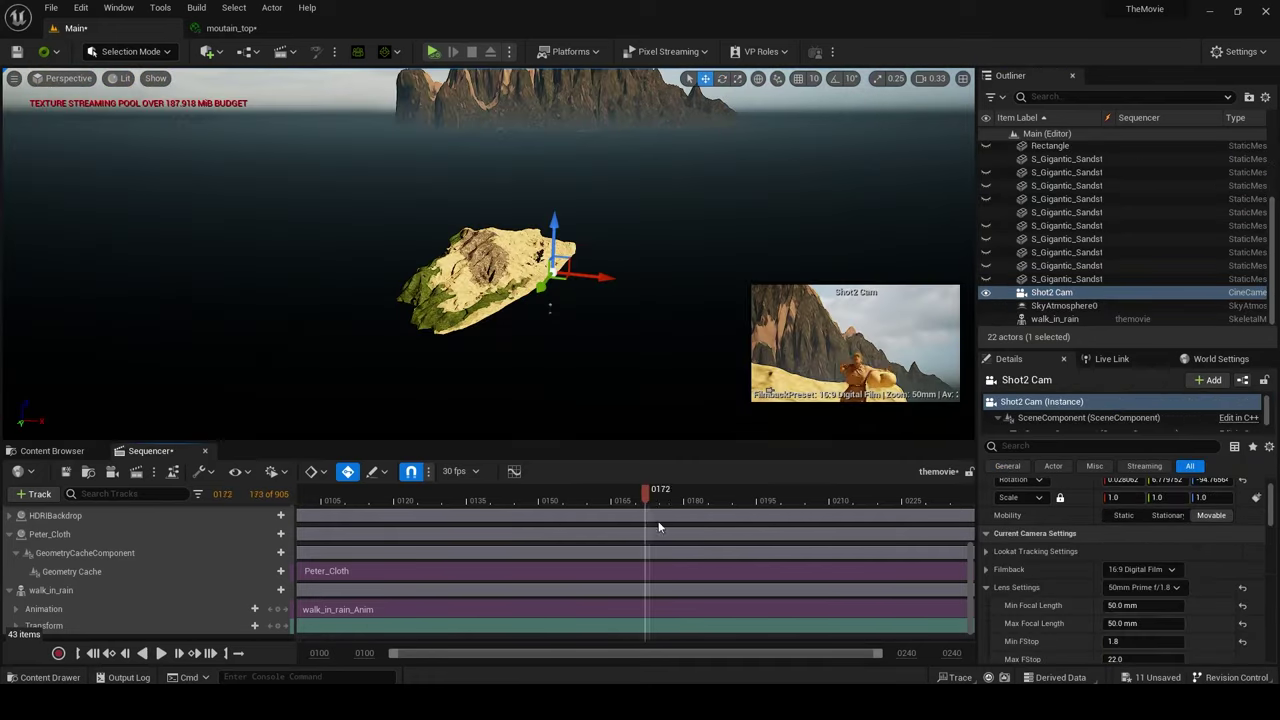
drag(325, 495, 316, 495)
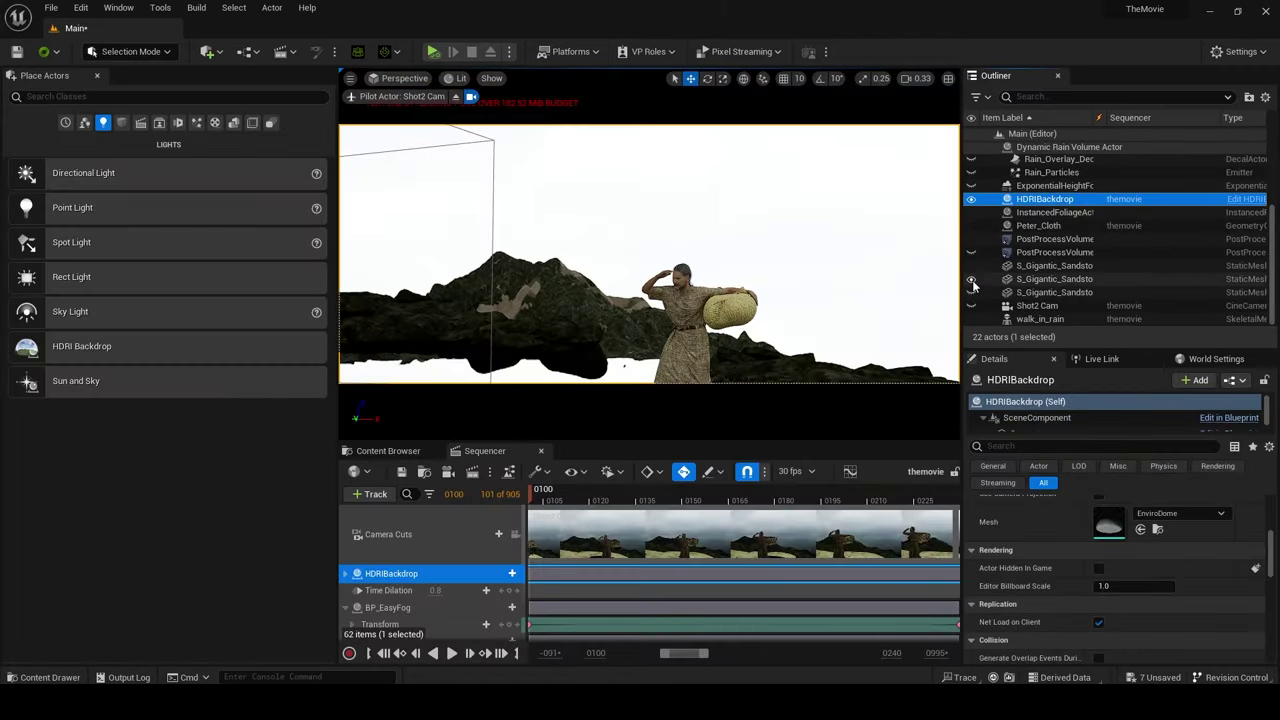
- Unhide the sandy ground, check the Output and Anti-aliasing settings, accept, and render locally
click(971, 279)
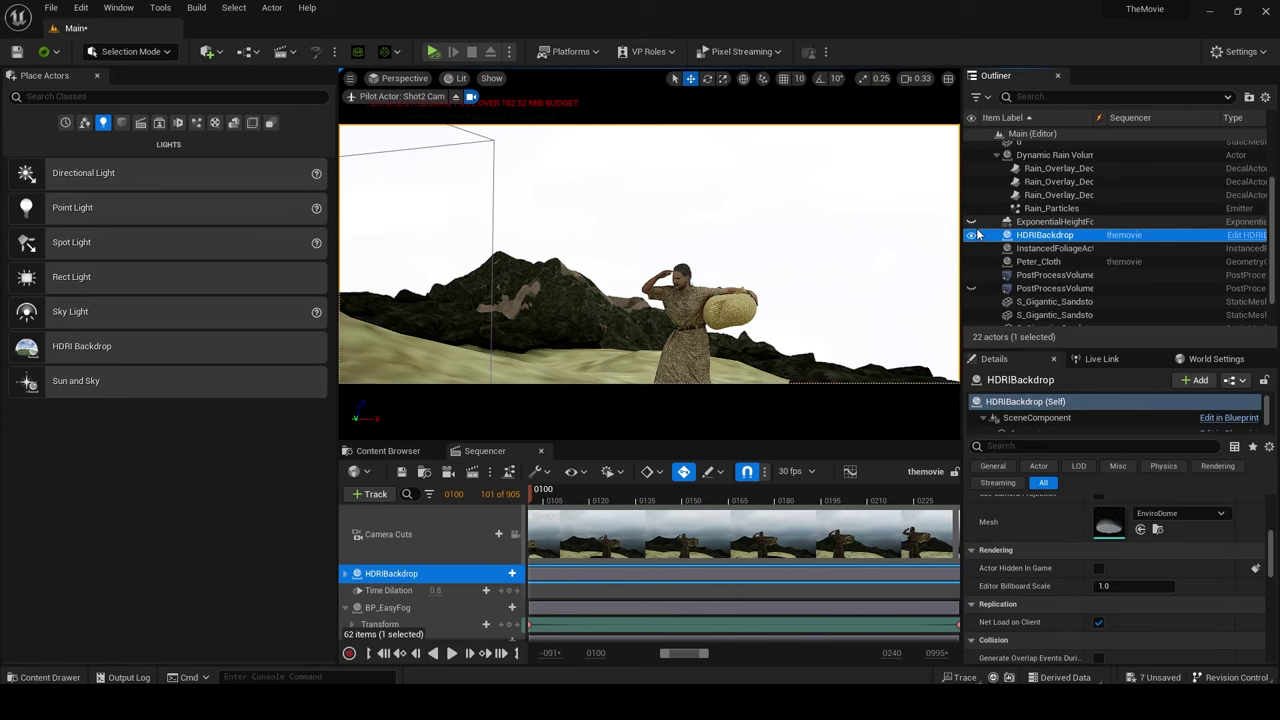
click(1078, 251)
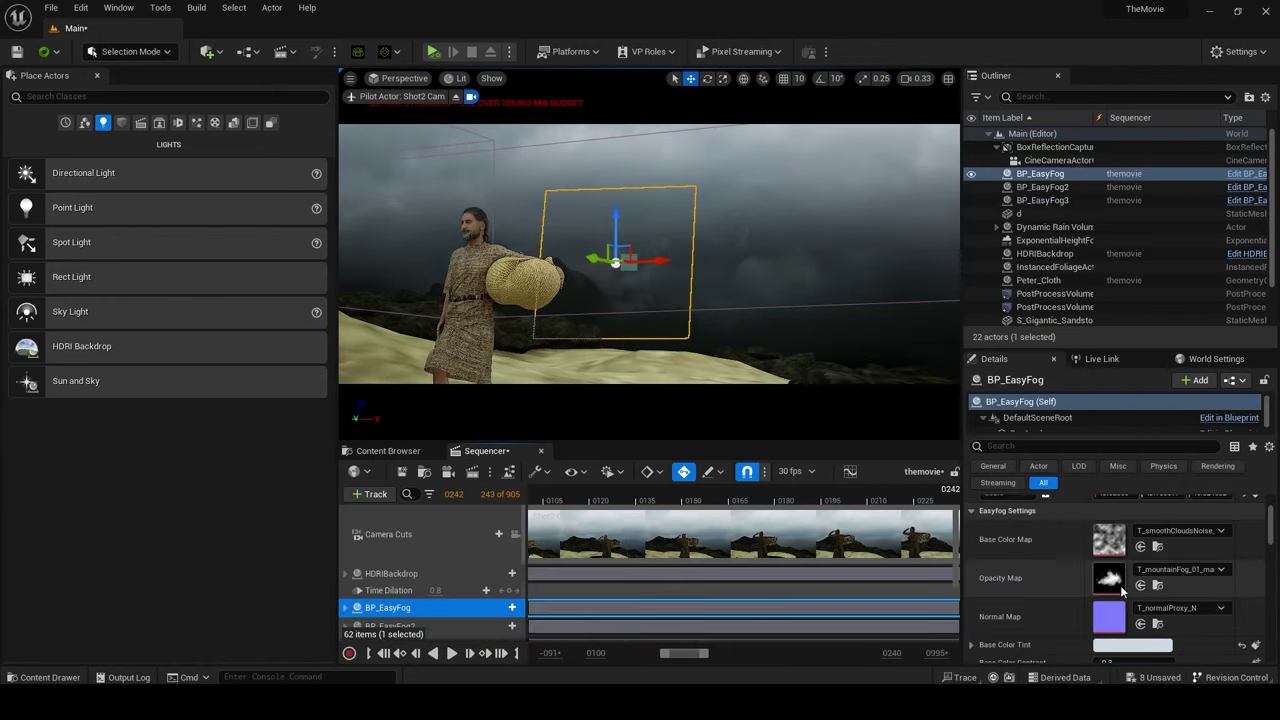
click(466, 321)
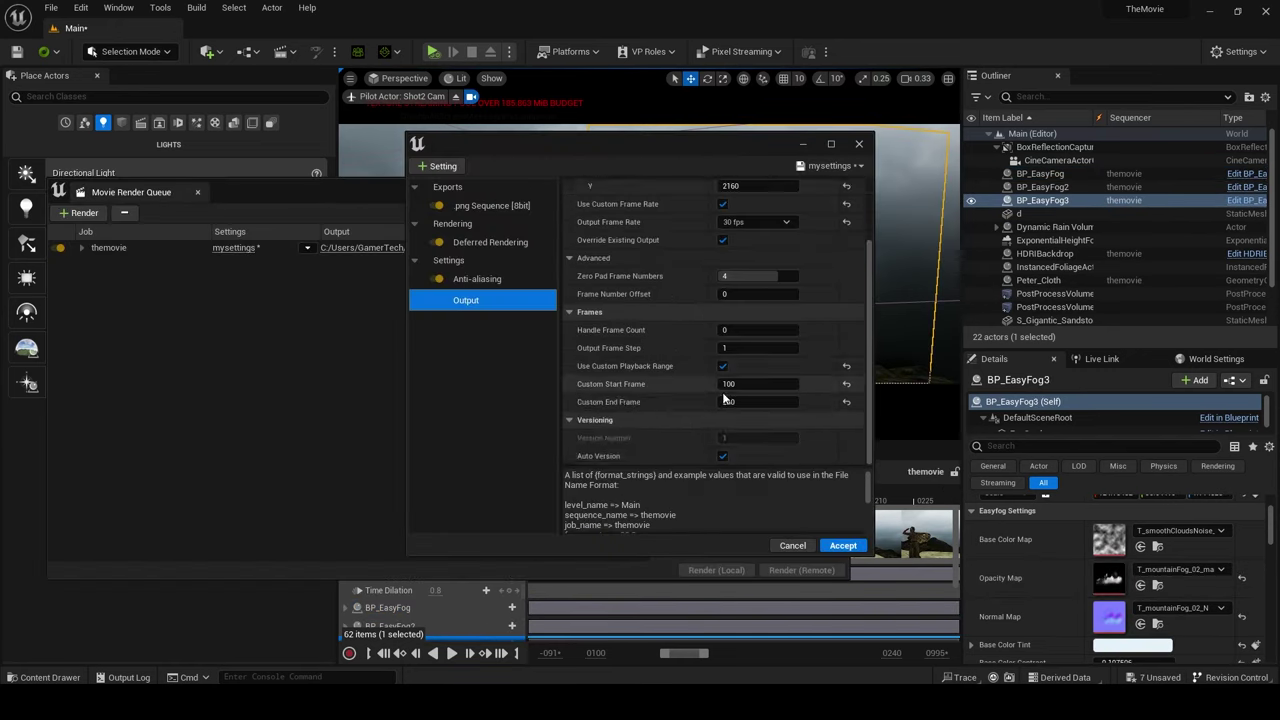
click(477, 300)
click(842, 545)
click(716, 570)
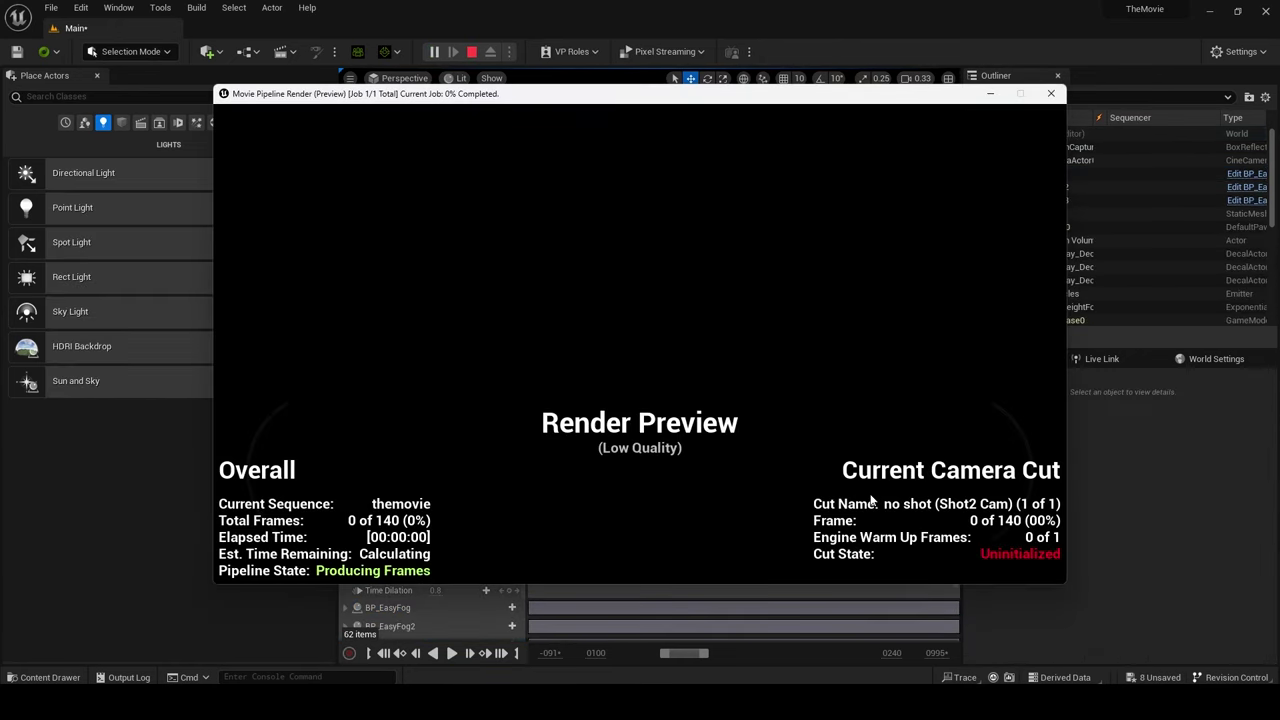